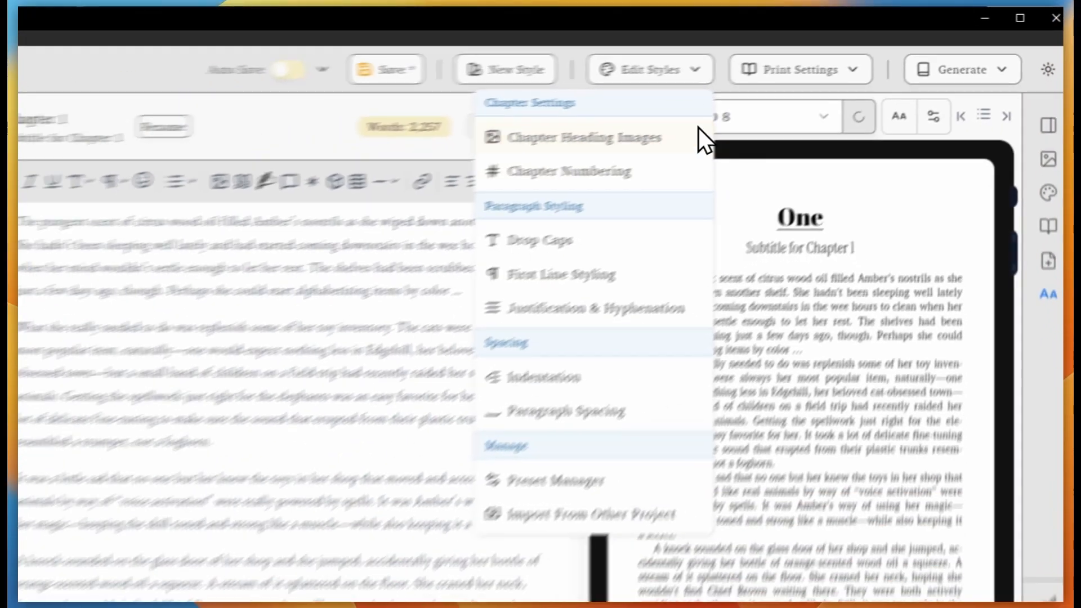
# Try the Chapter + Roman and Chapter + Spelled numbering formats, undo both choices and cancel the chapter numbering edit.
pyautogui.click(735, 89)
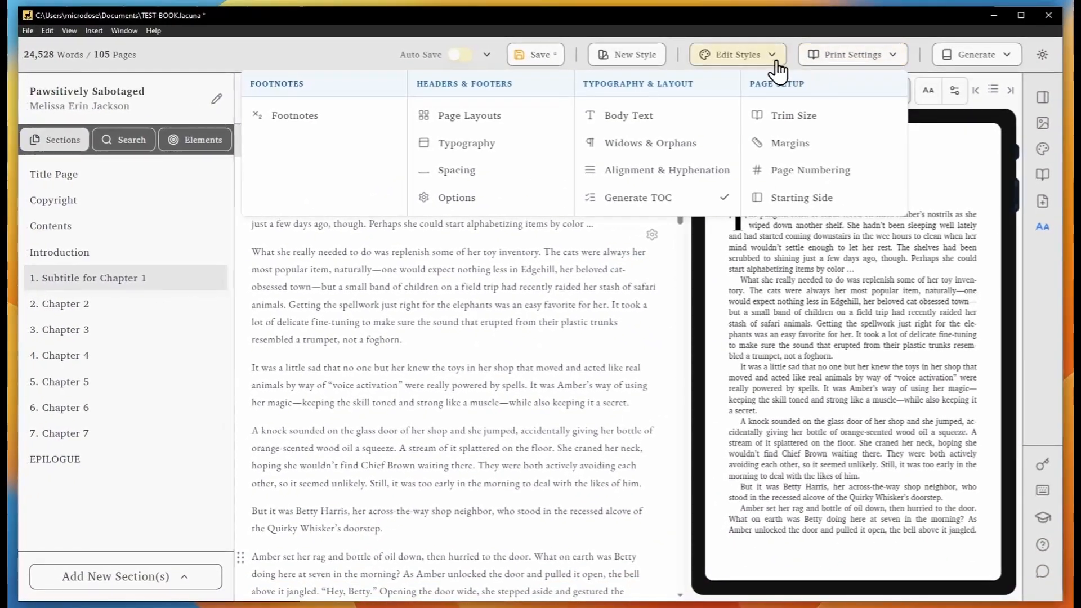
pyautogui.click(741, 60)
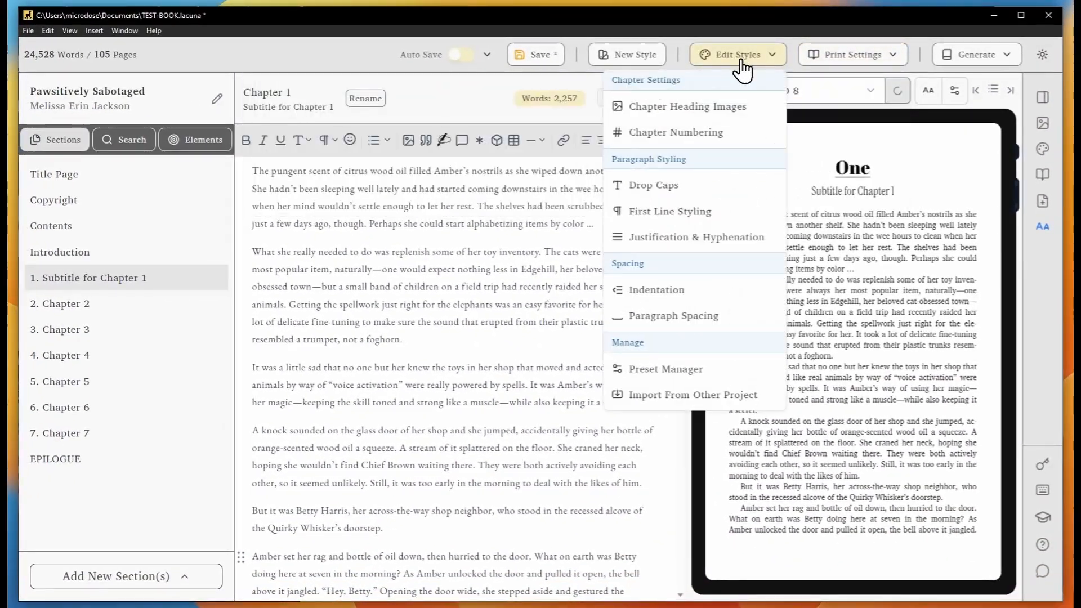
pyautogui.click(711, 130)
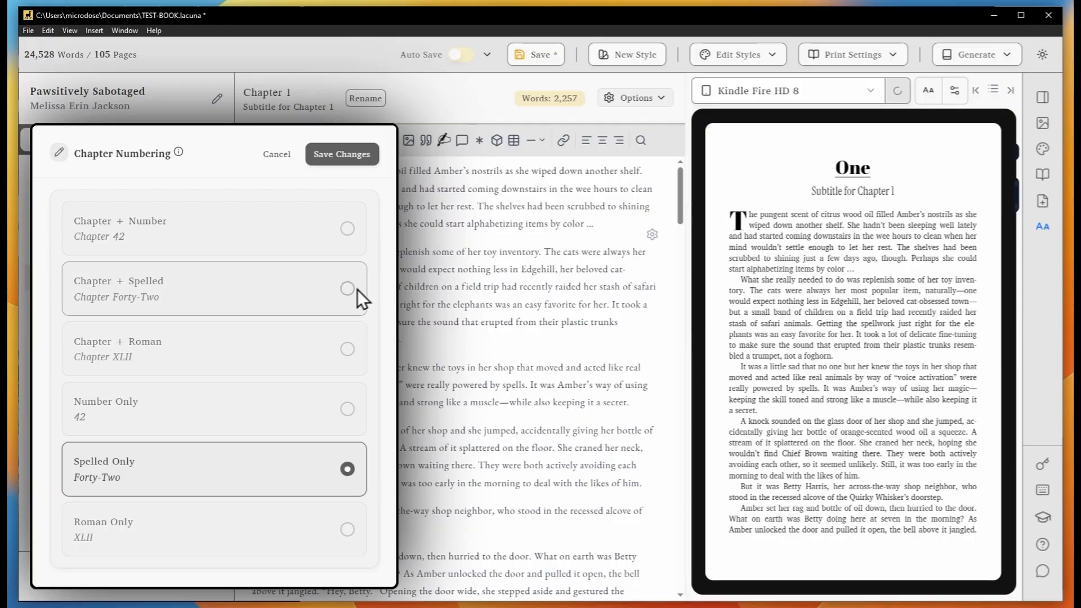
pyautogui.click(208, 343)
pyautogui.click(216, 301)
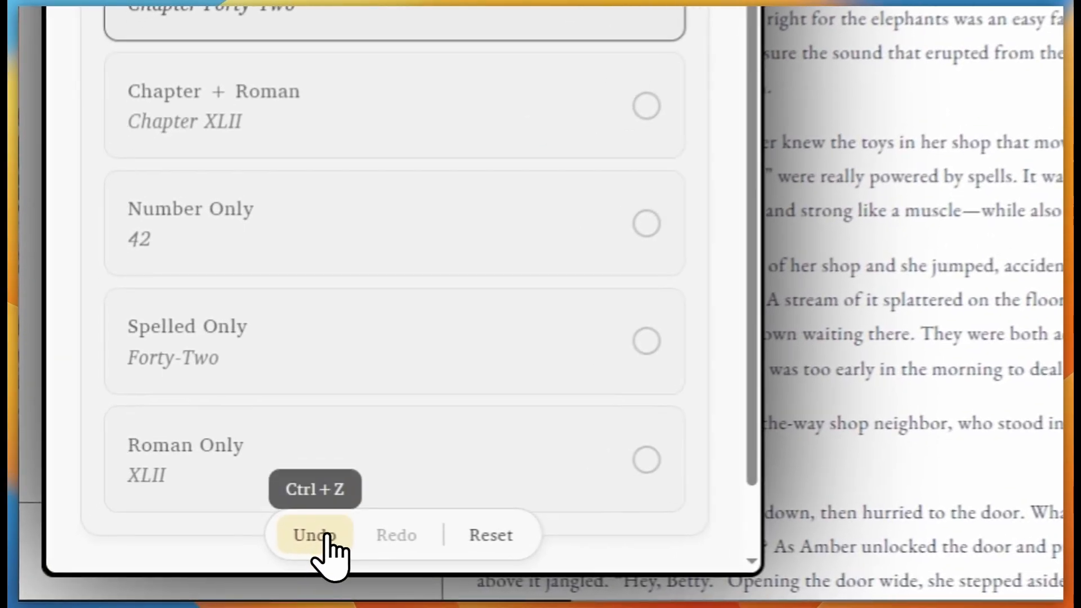
pyautogui.click(275, 544)
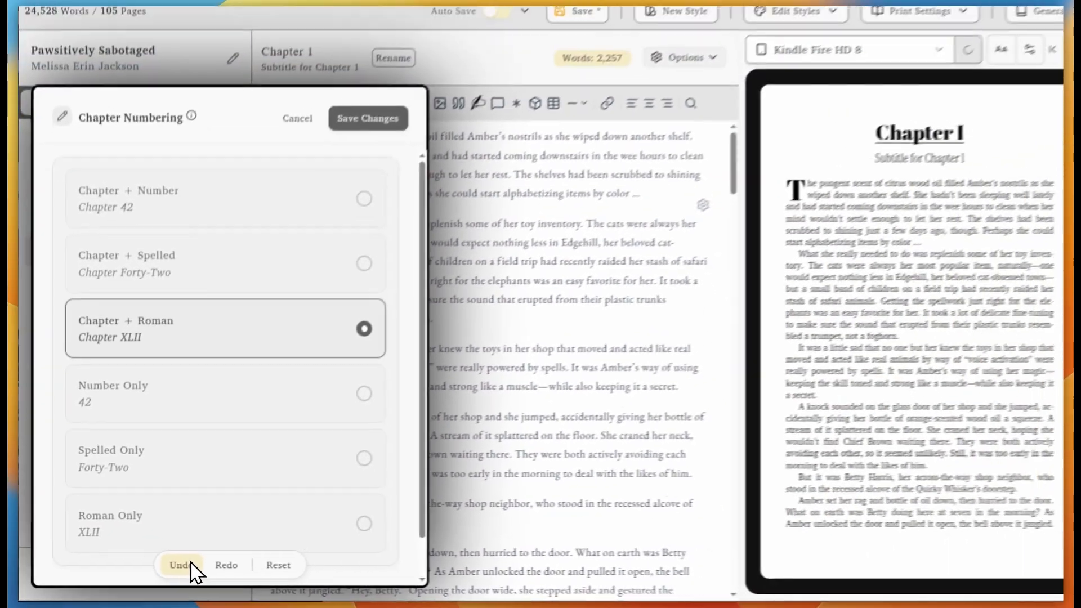
pyautogui.hotkey('ctrl', 'z')
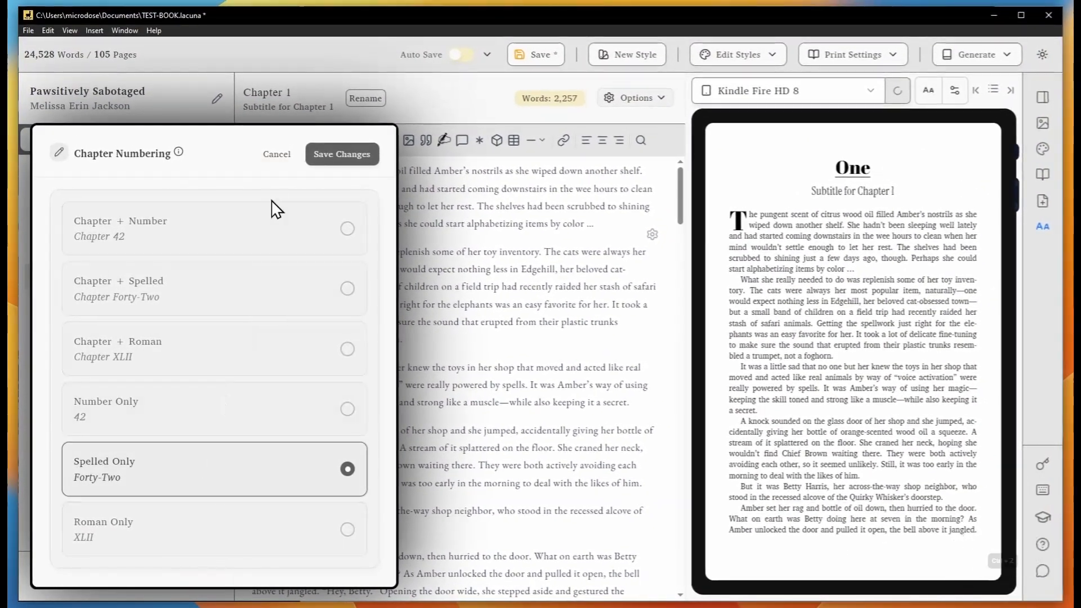
pyautogui.click(276, 155)
# Set the size of the drop caps to 48 pt in the book's styles.
pyautogui.click(742, 57)
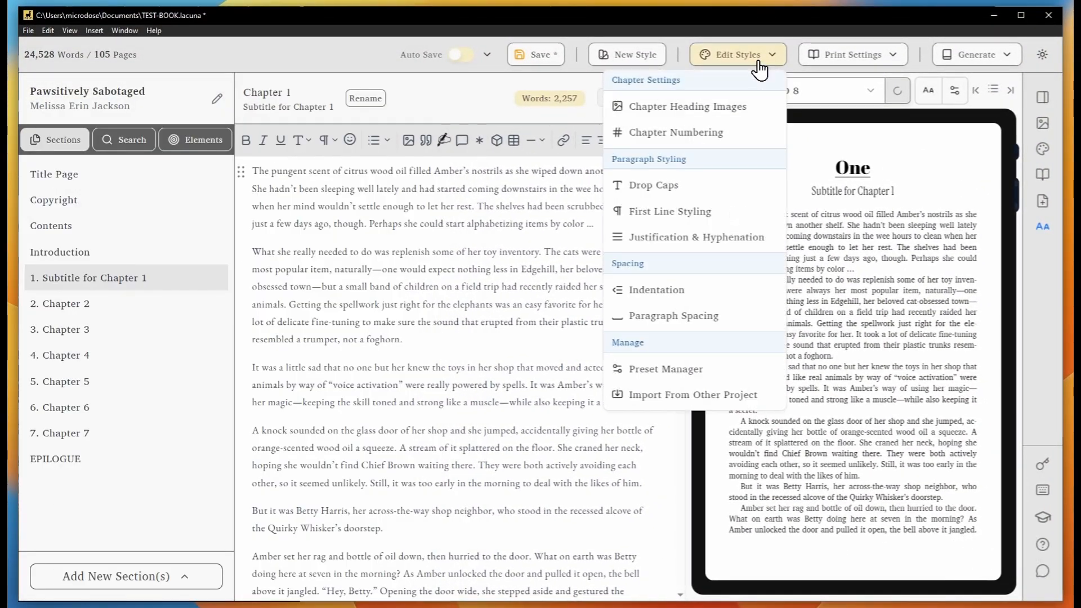
pyautogui.click(687, 185)
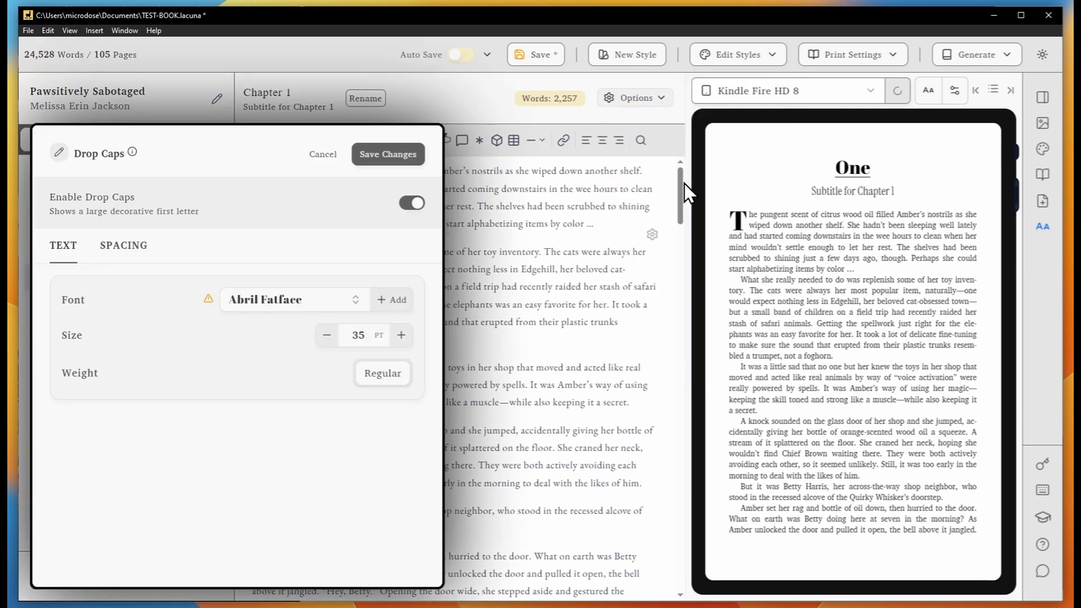
pyautogui.click(376, 344)
pyautogui.scroll(-2, 357, 451)
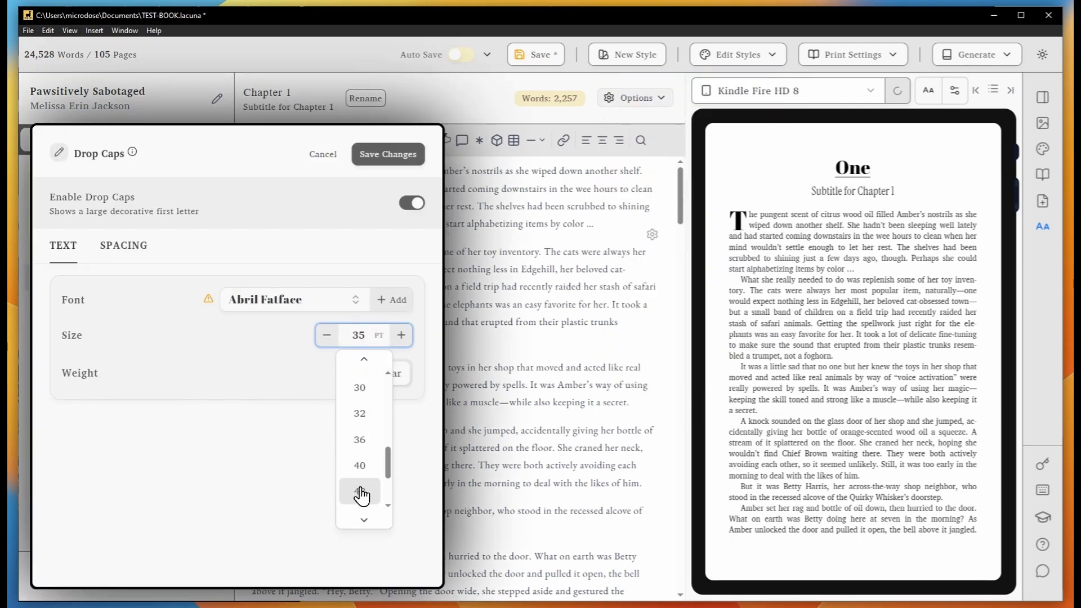
pyautogui.click(358, 490)
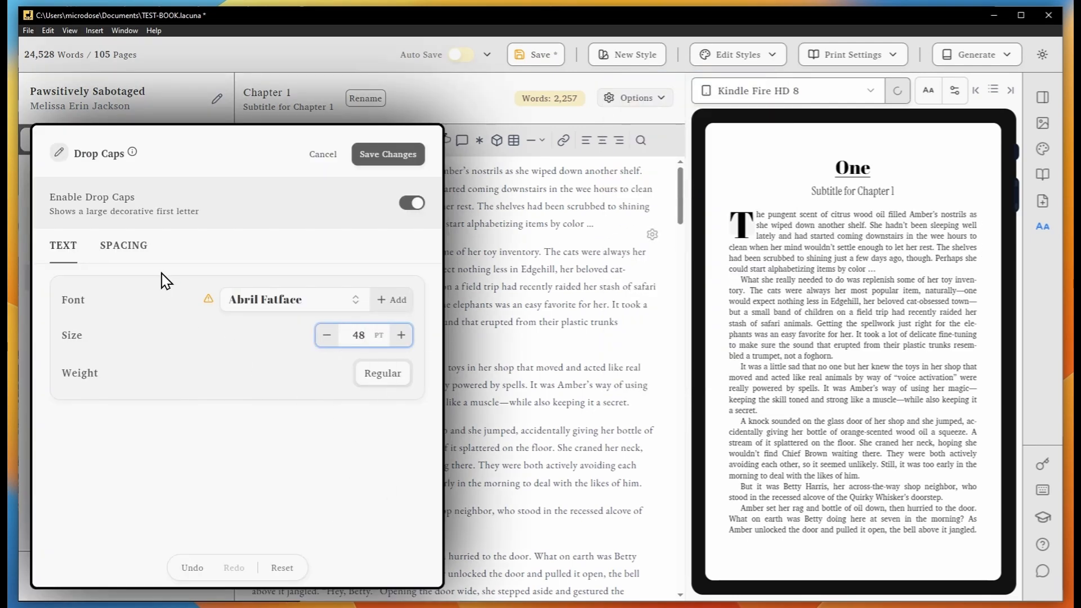
# Check the drop cap spacing options, switch drop caps off and back on, and save the drop cap settings.
pyautogui.click(123, 245)
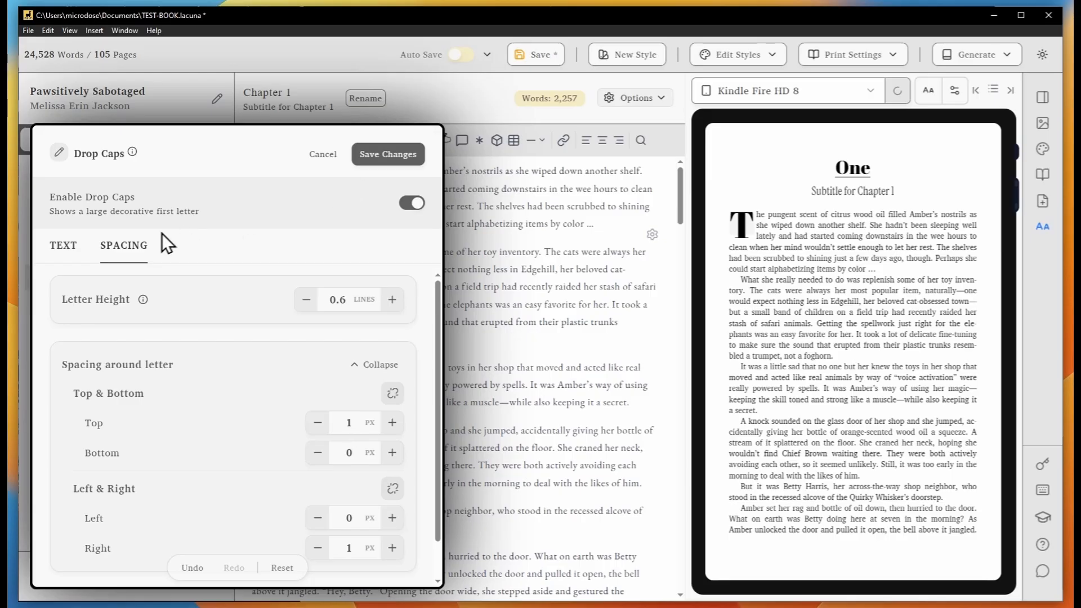
pyautogui.click(59, 248)
pyautogui.click(402, 209)
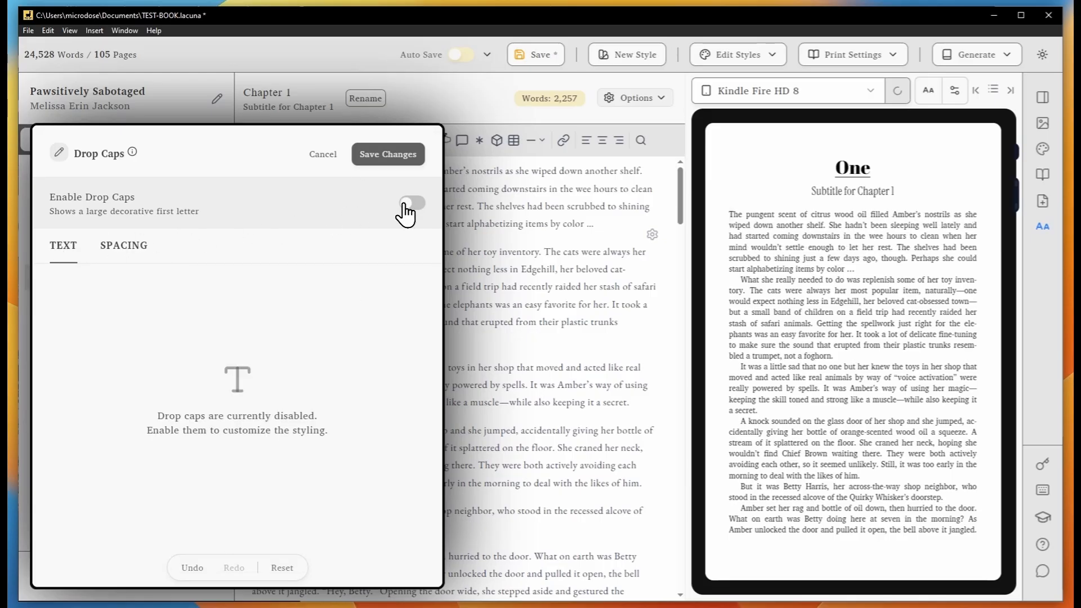
pyautogui.click(410, 206)
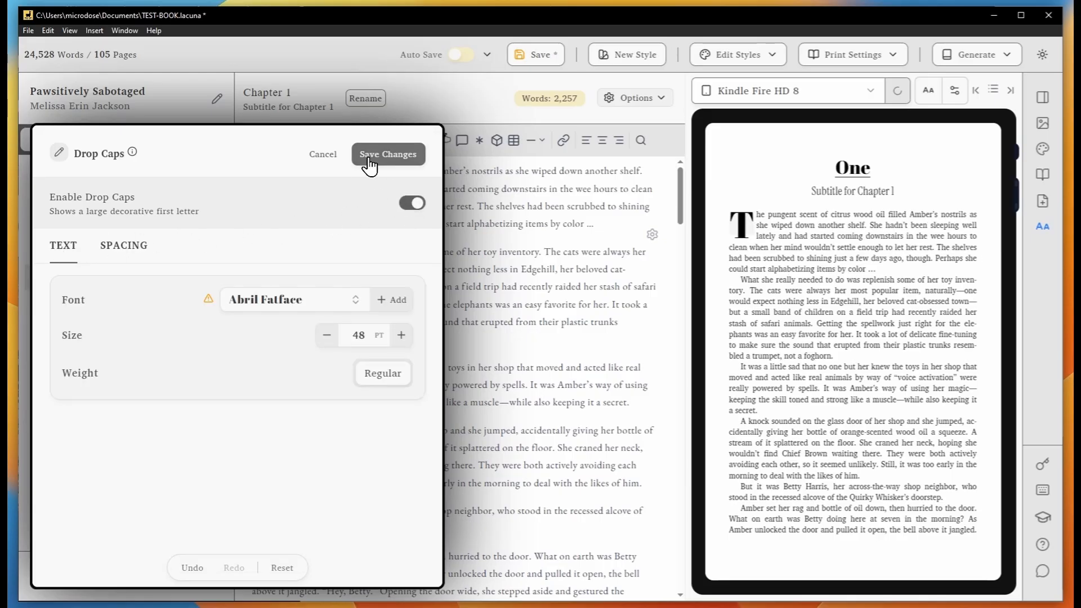
pyautogui.click(385, 153)
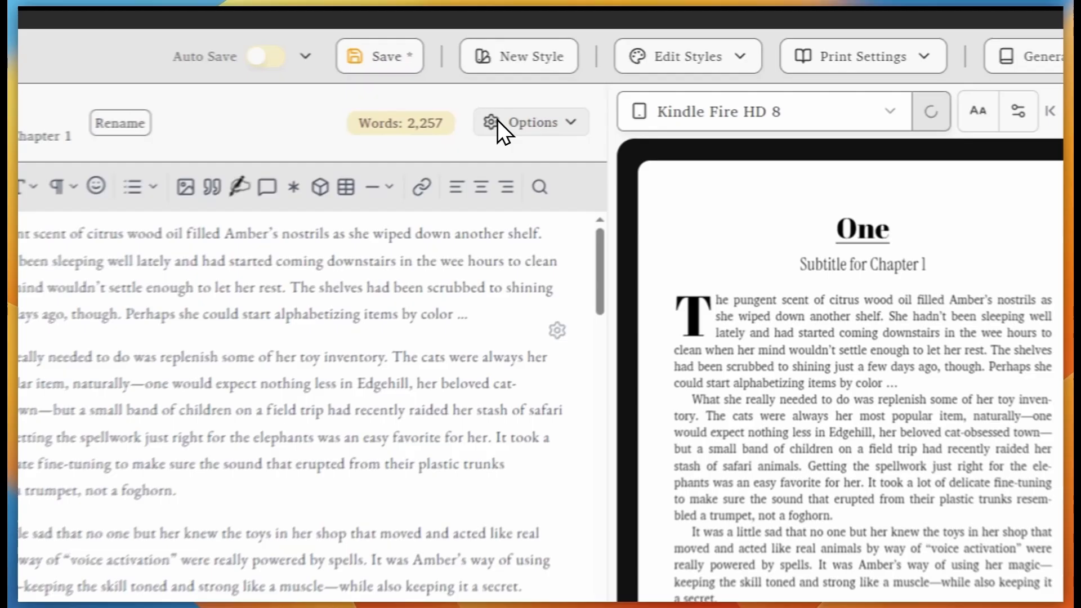
# Apply the Test preset to the heading title of Chapter 1 only and save the change.
pyautogui.click(611, 99)
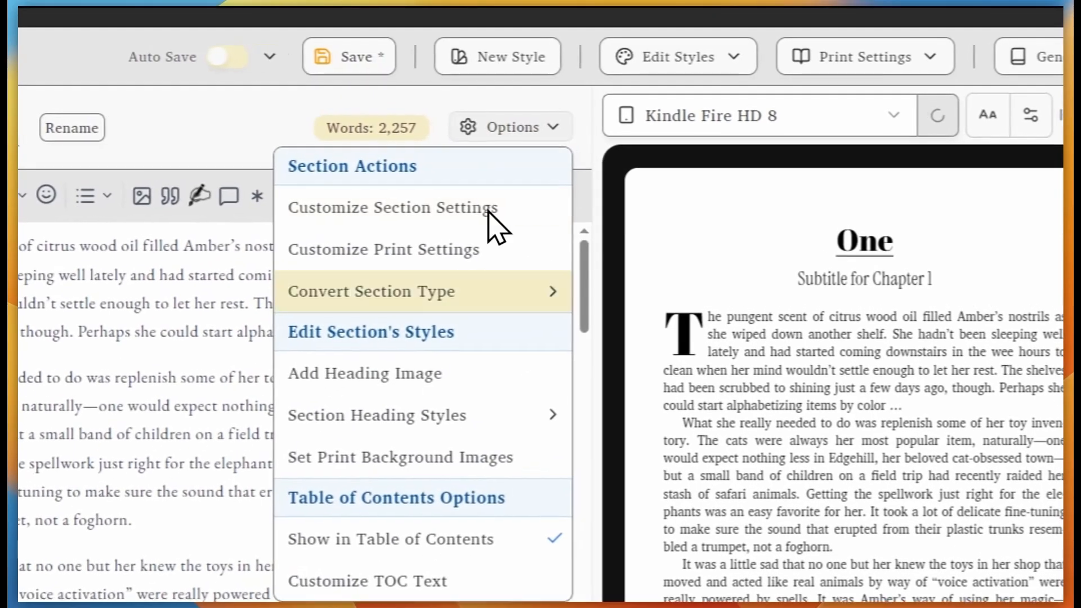
pyautogui.moveTo(600, 266)
pyautogui.click(611, 419)
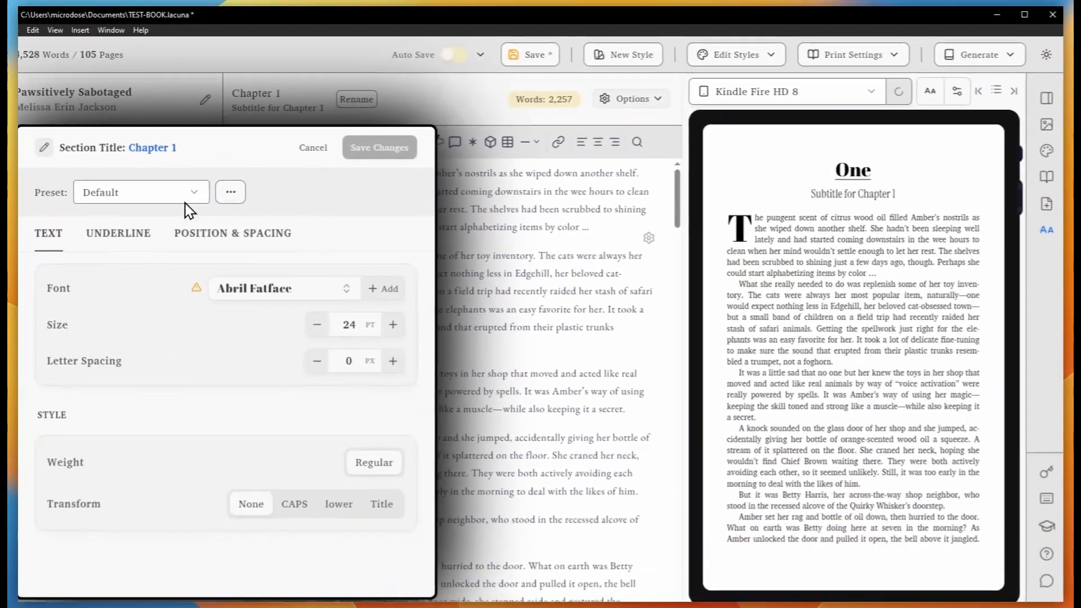
pyautogui.click(185, 201)
pyautogui.click(138, 264)
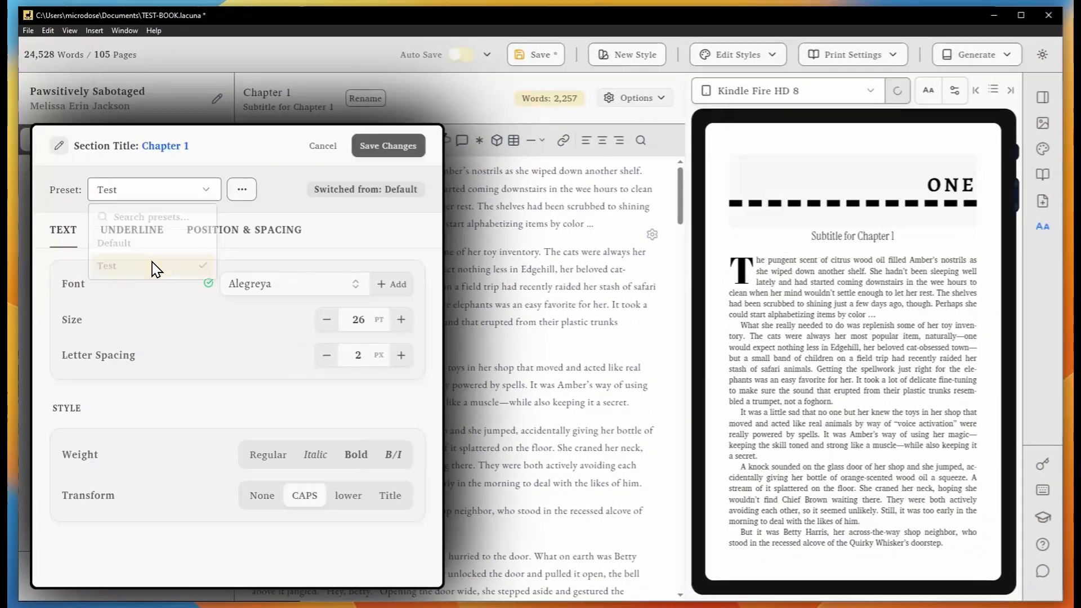
pyautogui.click(379, 150)
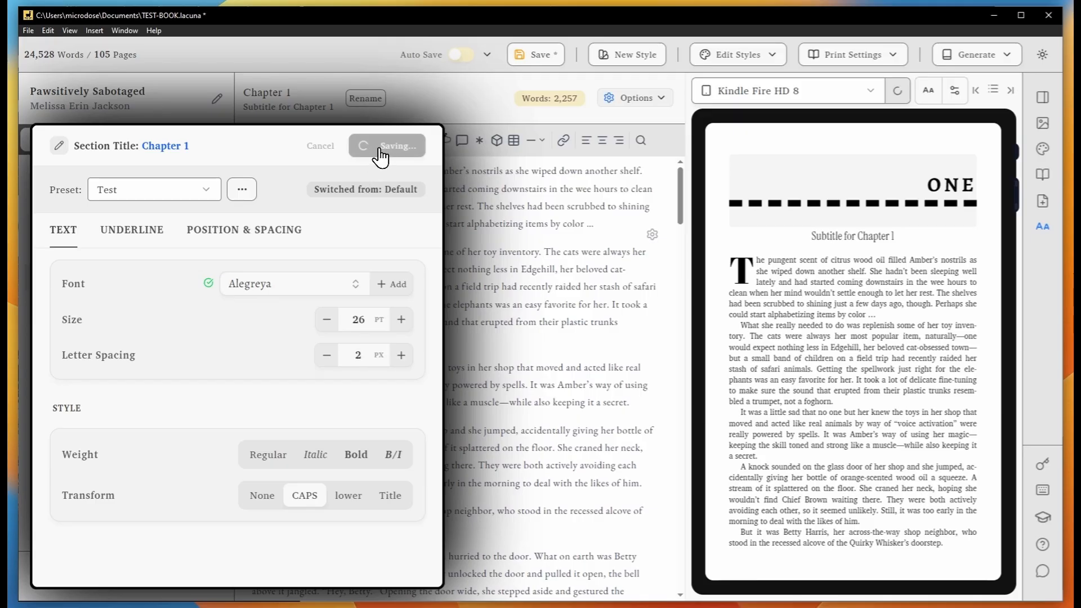
# Apply the Test preset to Chapter 1's heading subtitle and save the change.
pyautogui.click(632, 99)
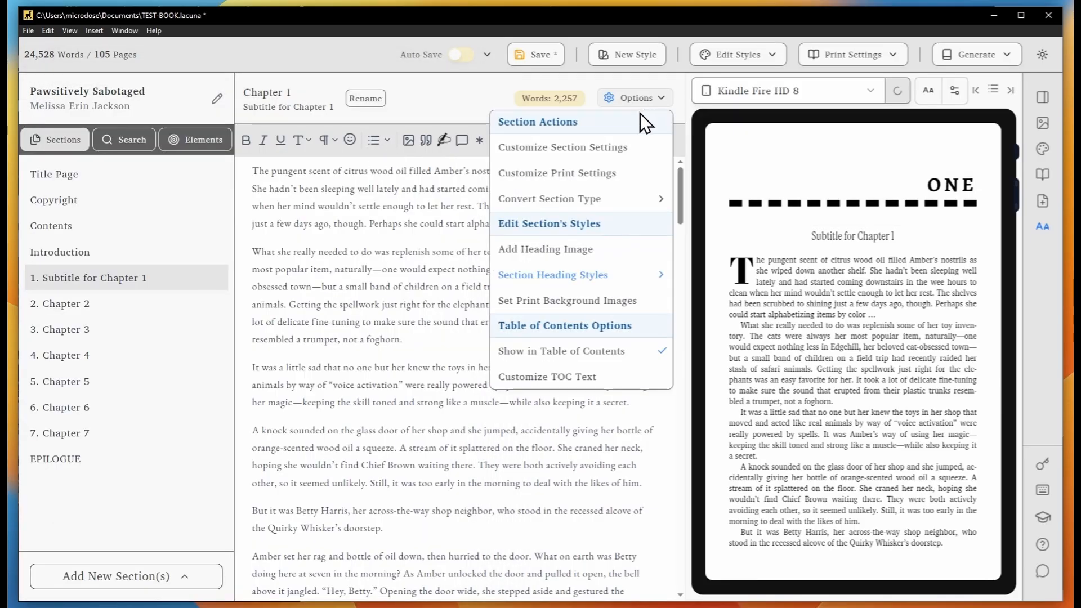
pyautogui.moveTo(638, 276)
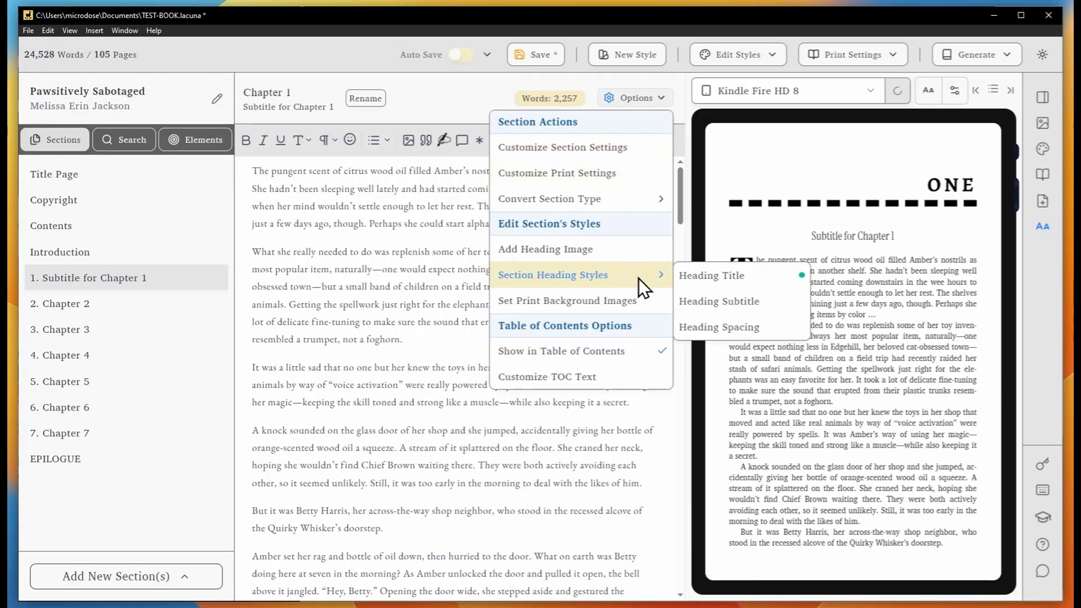
pyautogui.click(695, 304)
pyautogui.click(178, 196)
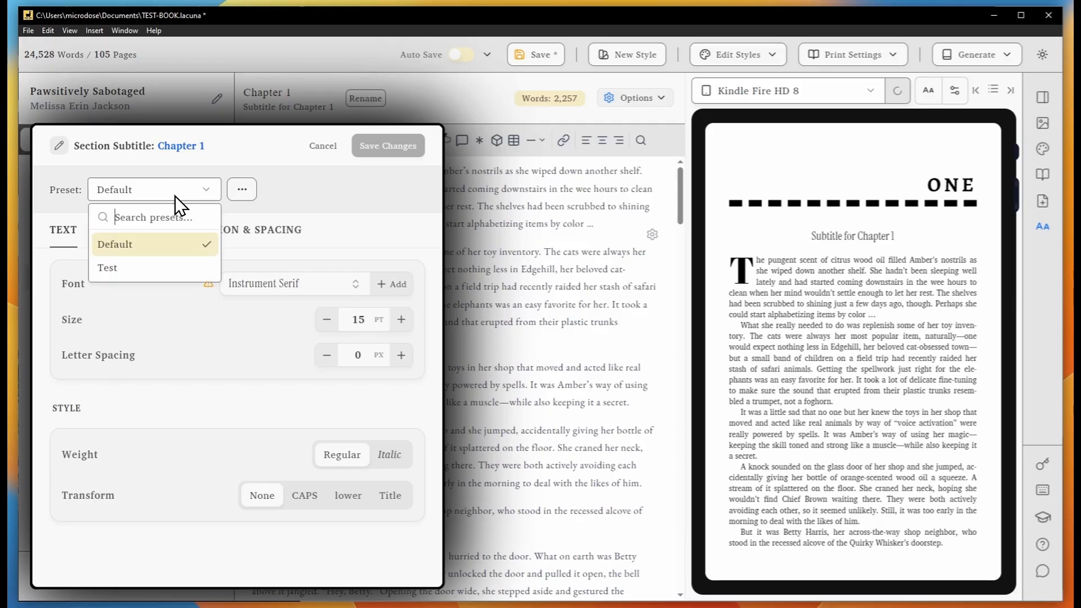
pyautogui.click(163, 267)
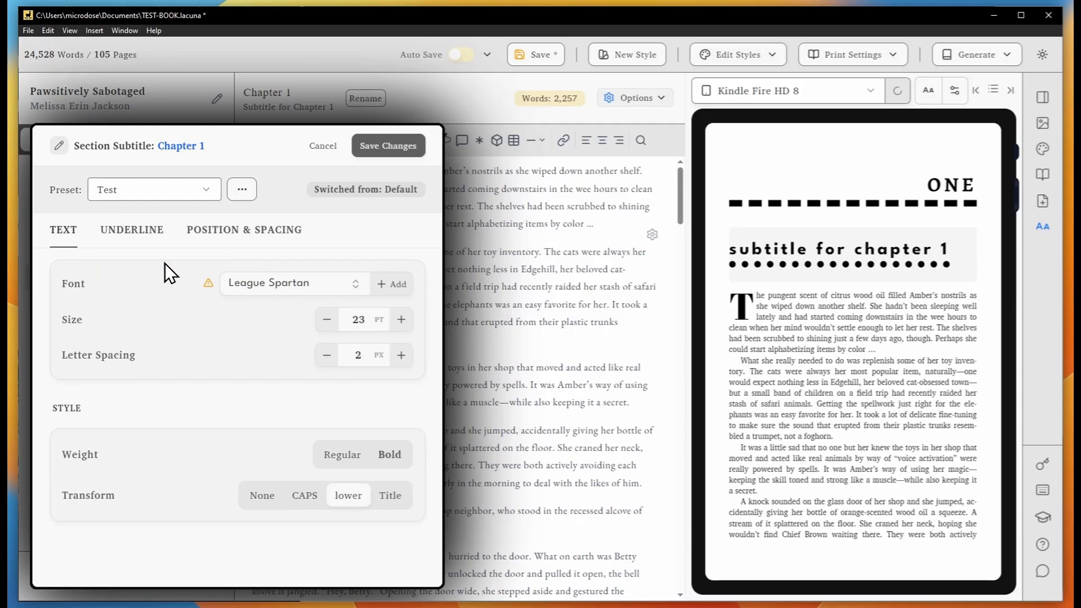
pyautogui.click(389, 151)
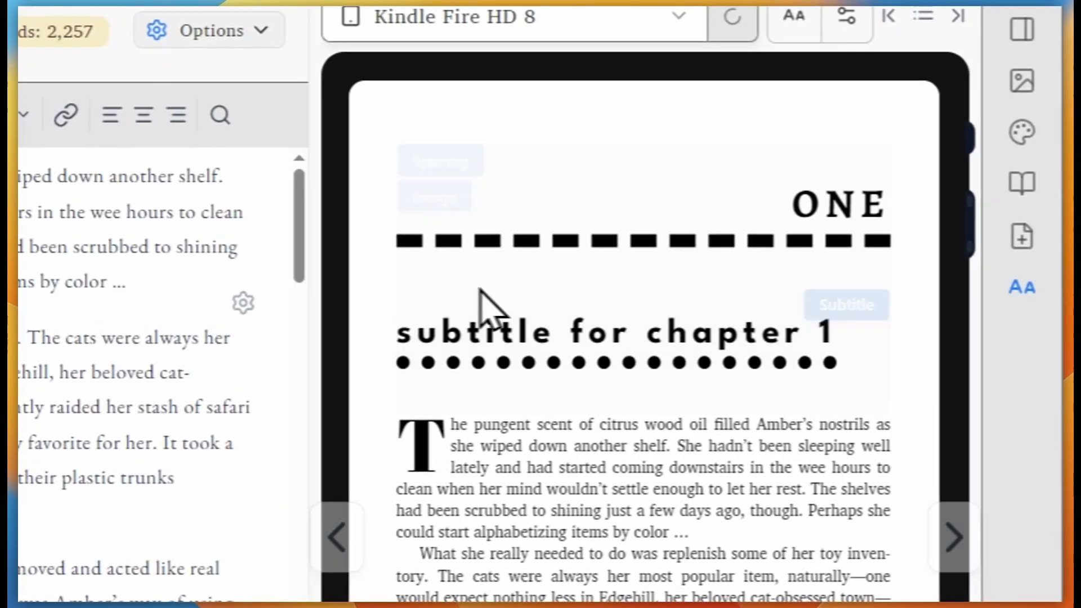
# Open Chapter 1's subtitle styling from the preview, set its preset back to Default and save.
pyautogui.click(479, 290)
pyautogui.click(158, 190)
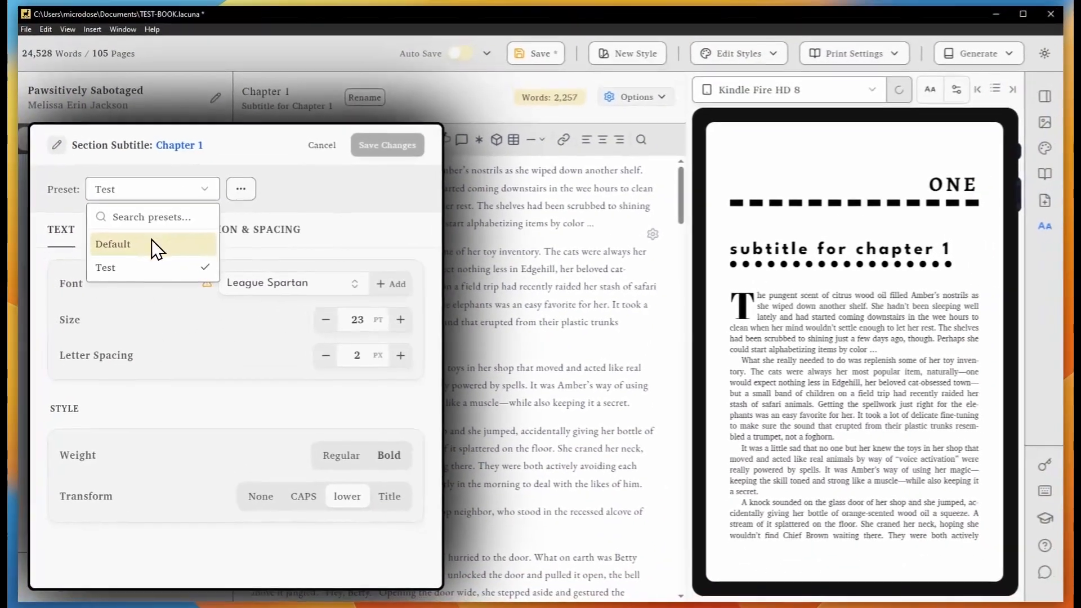
pyautogui.click(156, 244)
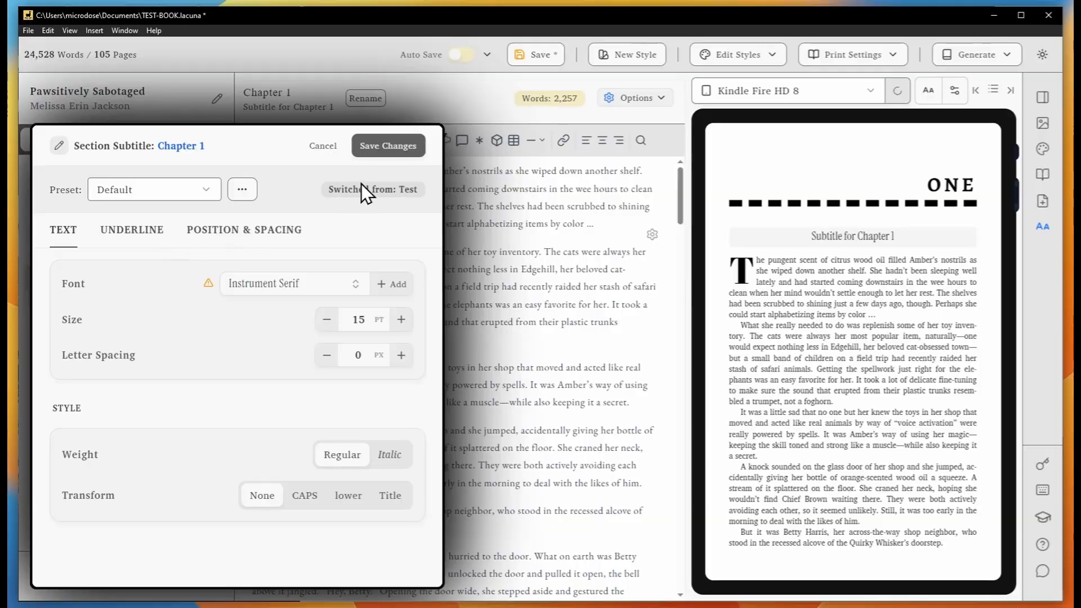
pyautogui.click(397, 147)
# Switch the preview to Print - Single Section (Fast) and set Chapter 1's heading subtitle to 19 pt in CAPS.
pyautogui.click(751, 90)
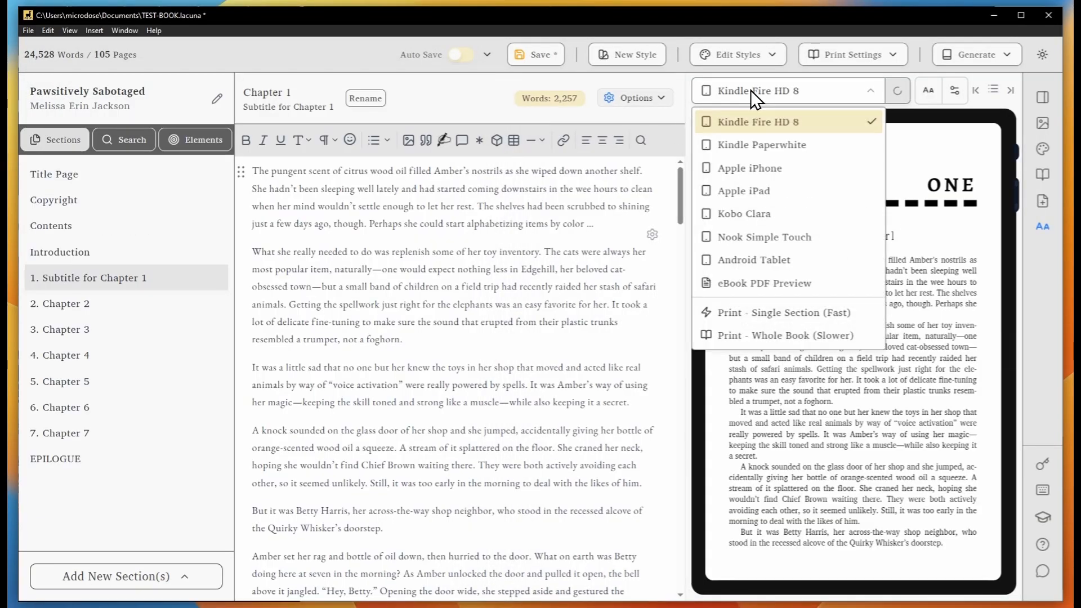
pyautogui.click(792, 313)
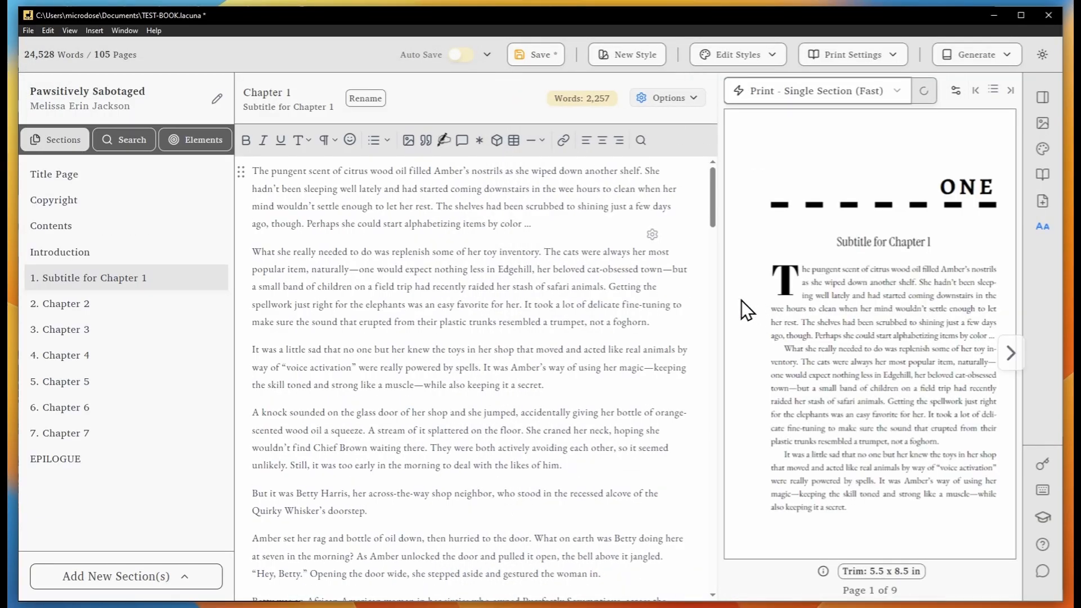
pyautogui.click(664, 98)
pyautogui.moveTo(669, 274)
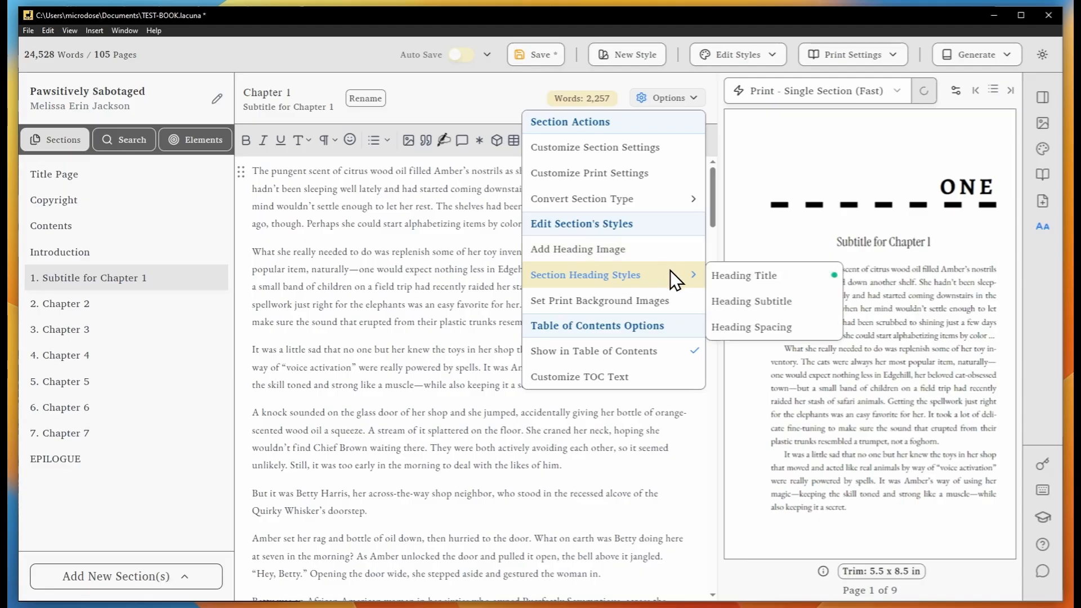
pyautogui.click(736, 297)
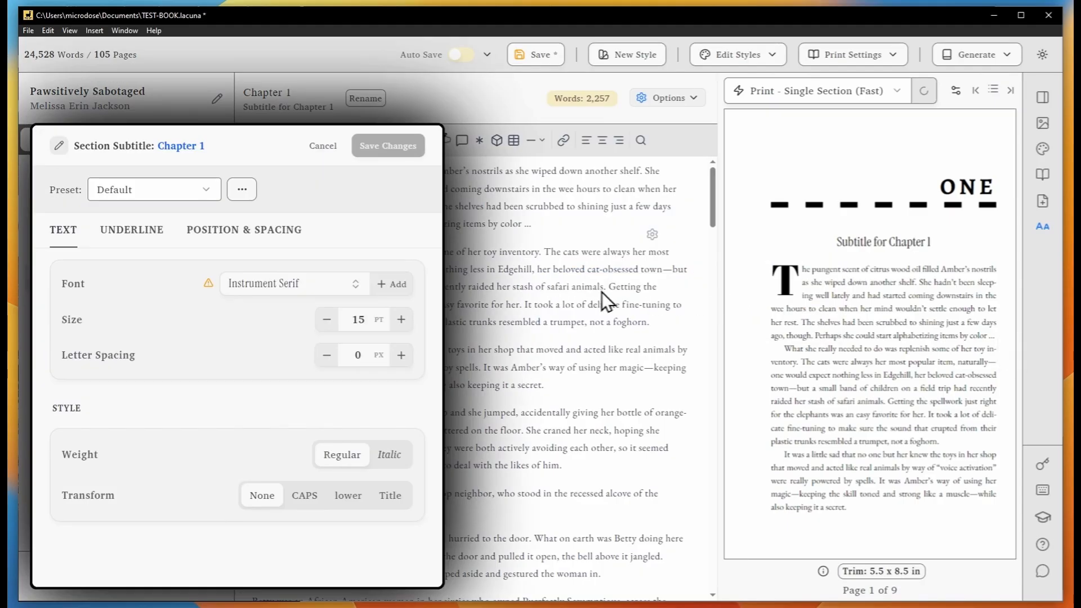
pyautogui.click(400, 319)
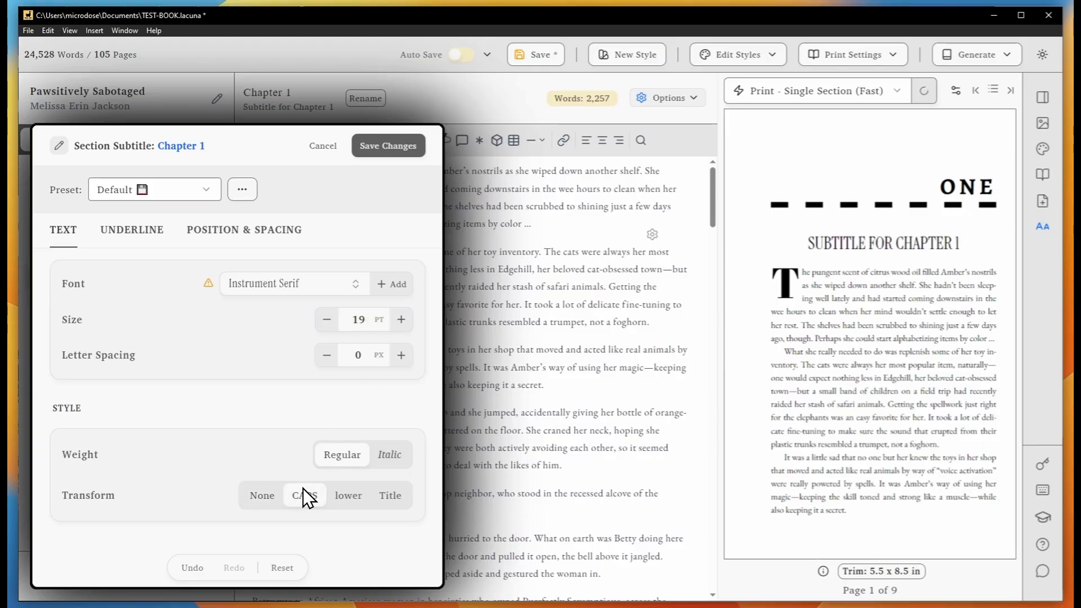
# Enable the underline on Chapter 1's subtitle with a 2 px distance from the text and save the changes.
pyautogui.click(131, 230)
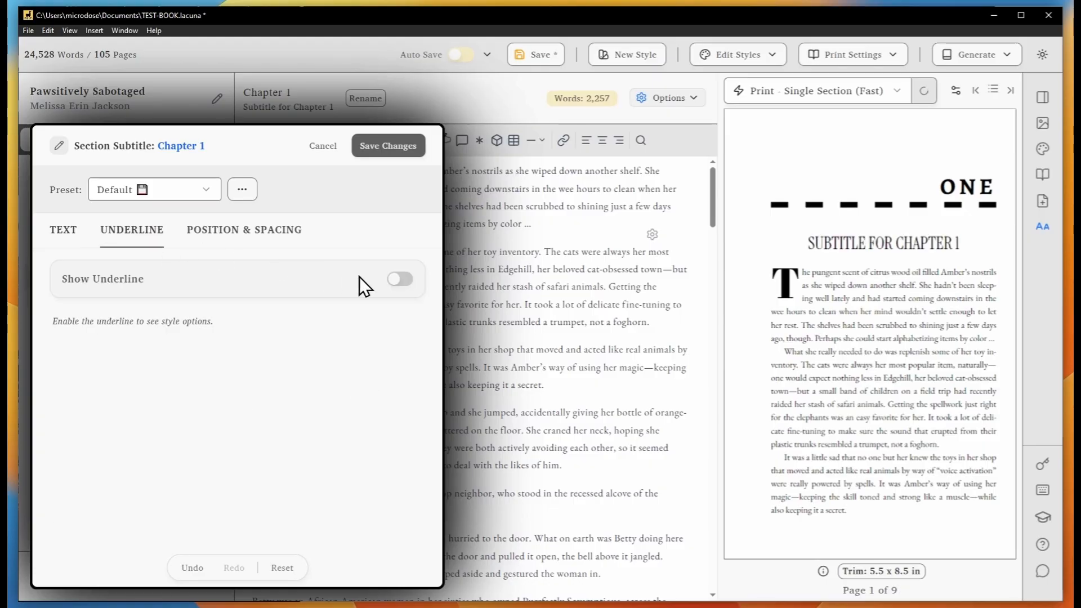
pyautogui.click(397, 280)
pyautogui.scroll(-1, 346, 458)
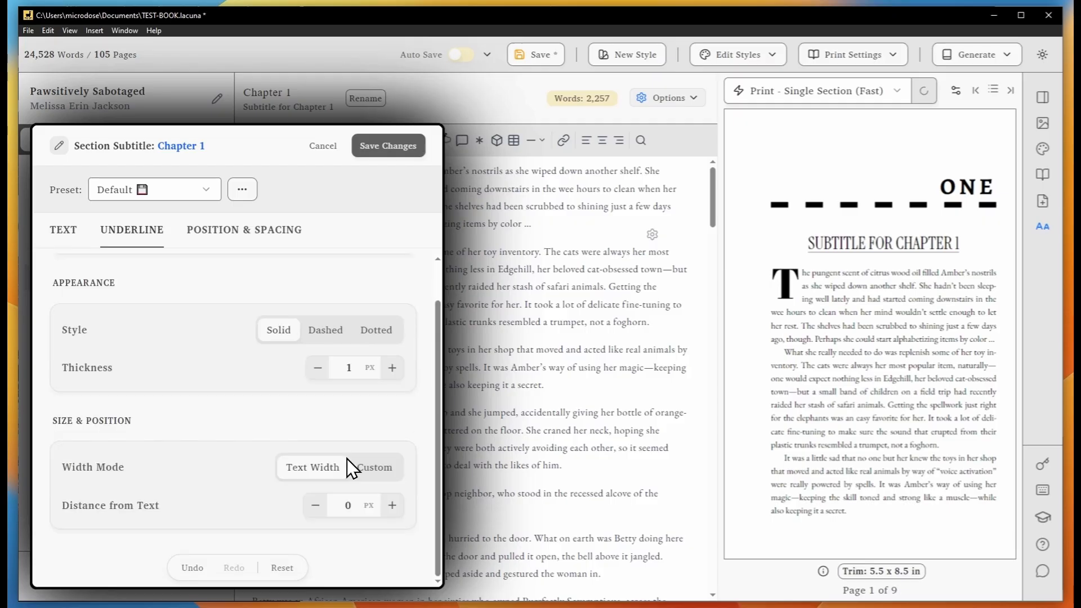
pyautogui.click(392, 504)
pyautogui.click(392, 505)
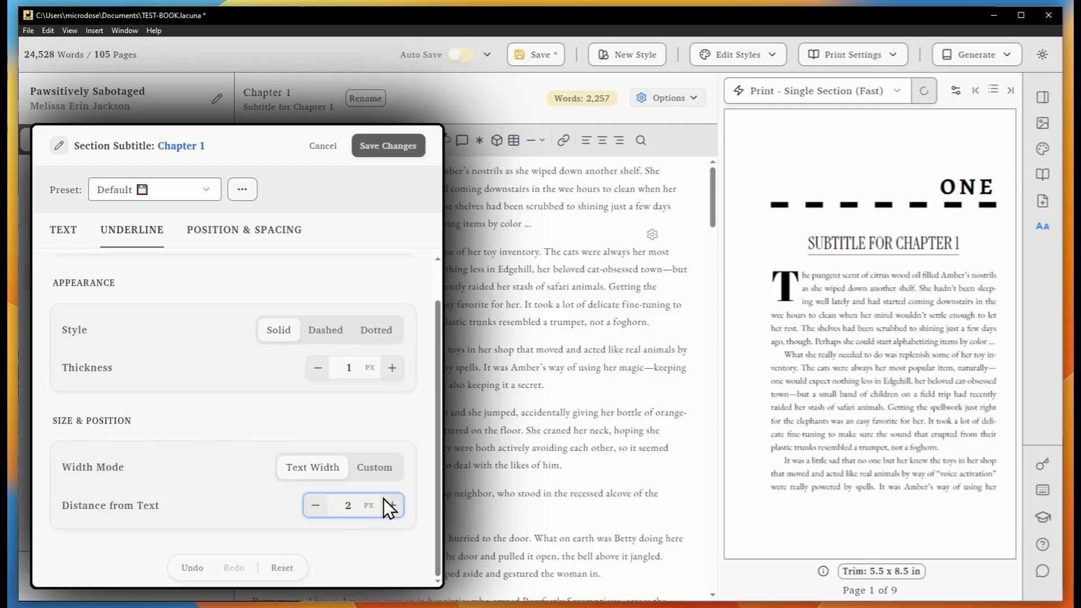
pyautogui.click(397, 148)
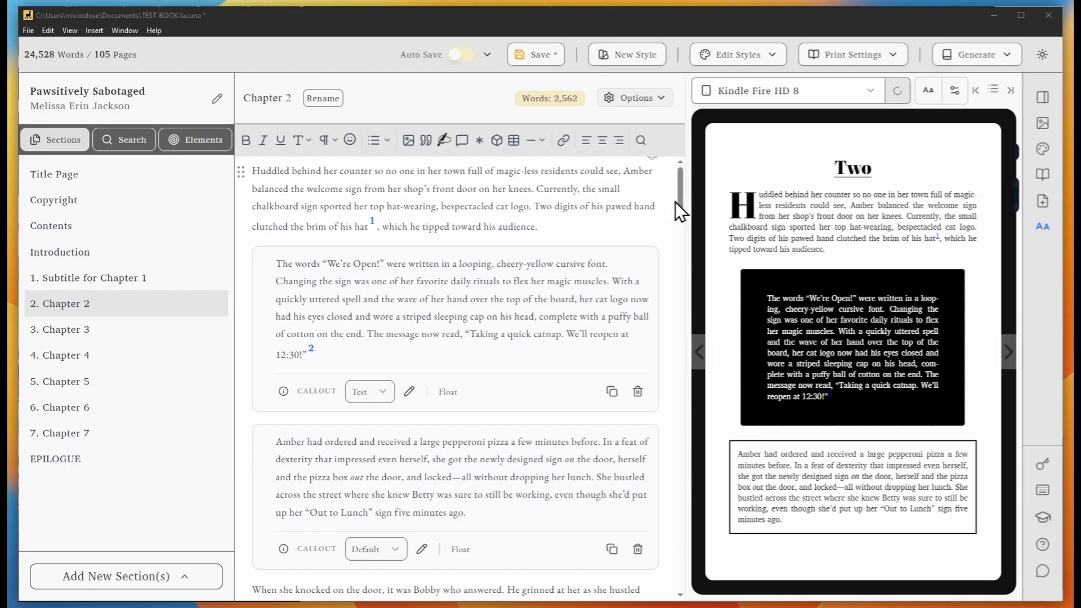
# Try a #93C5FD background on Chapter 2's Default callout box from the preview, then discard the change.
pyautogui.moveTo(860, 174)
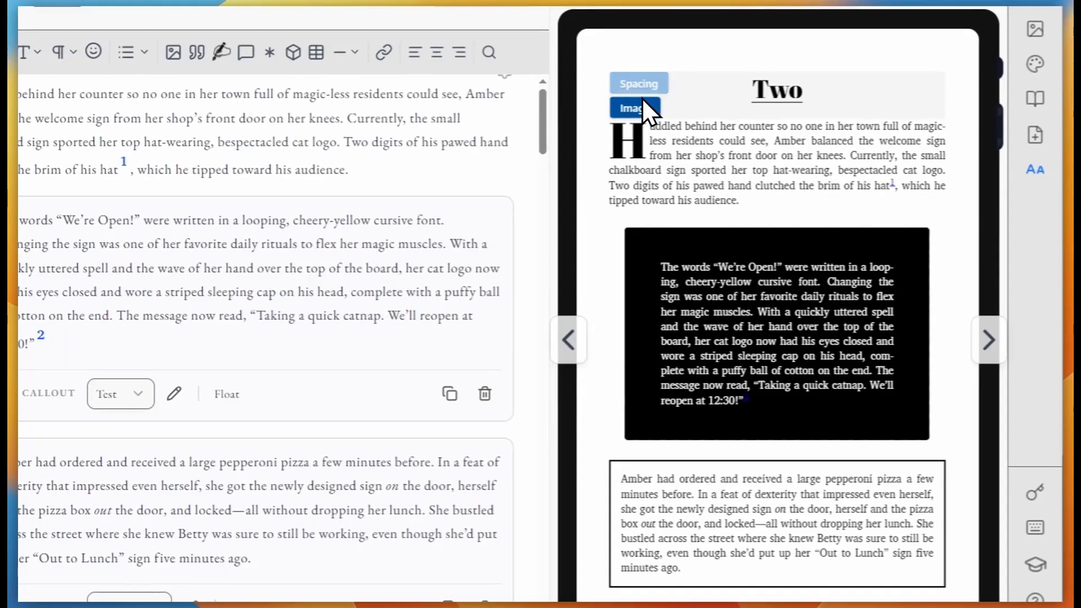
pyautogui.moveTo(788, 262)
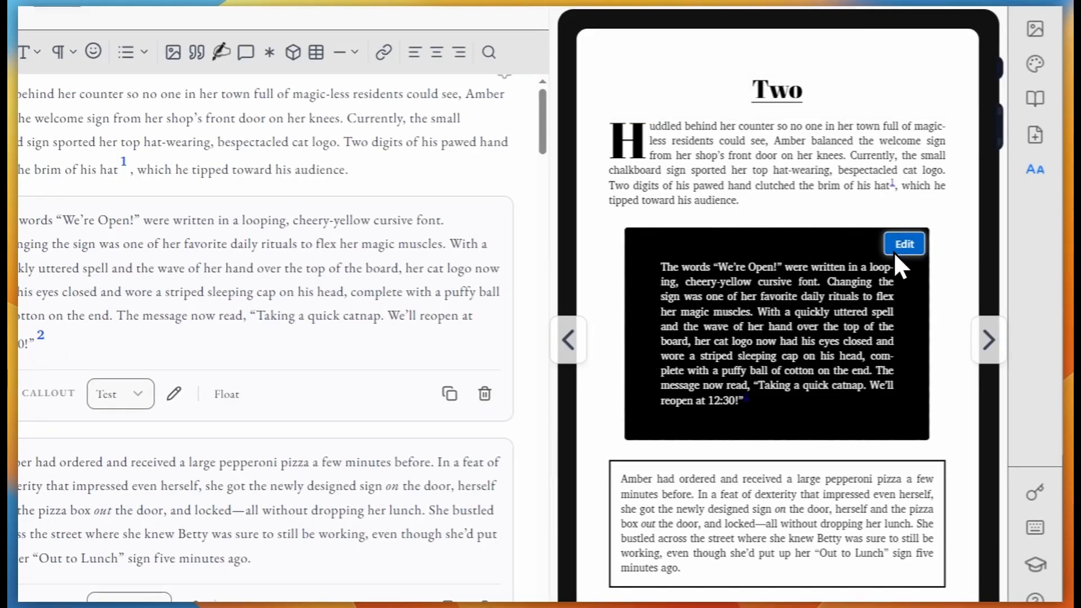
pyautogui.moveTo(861, 519)
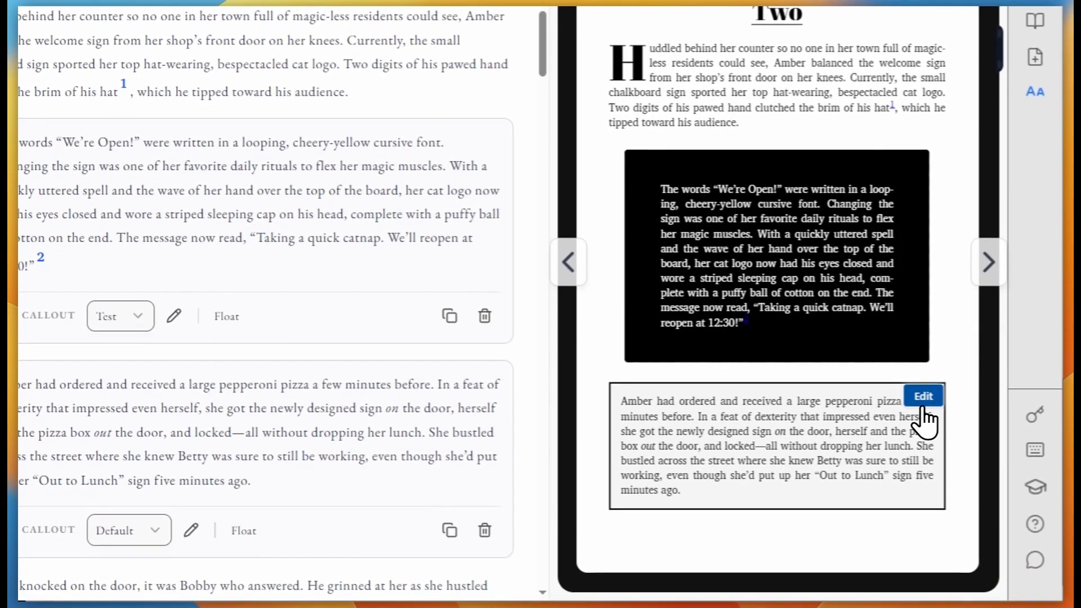
pyautogui.click(924, 404)
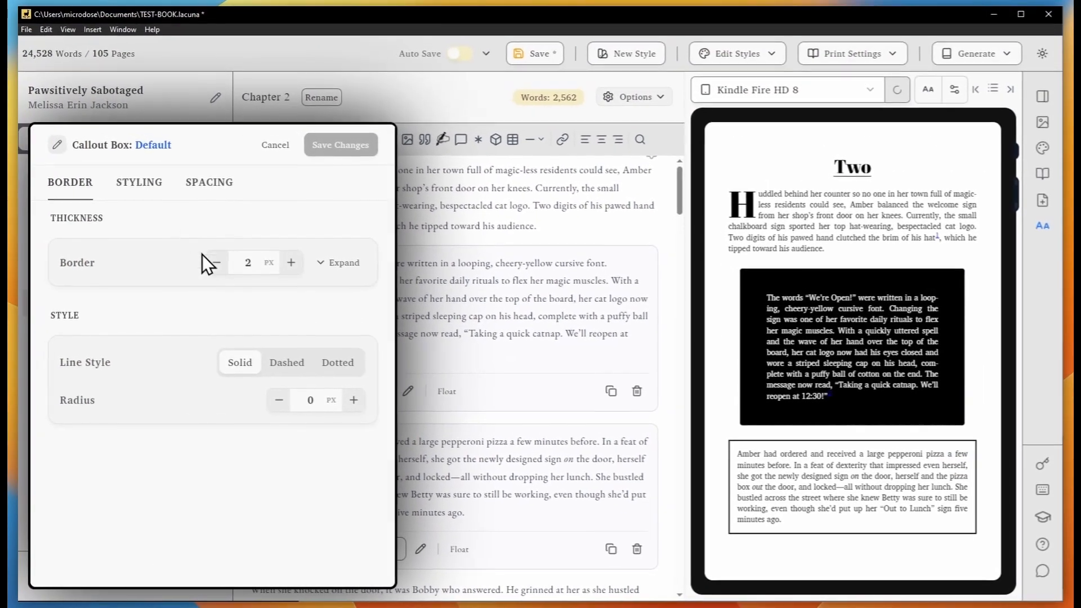
pyautogui.click(139, 182)
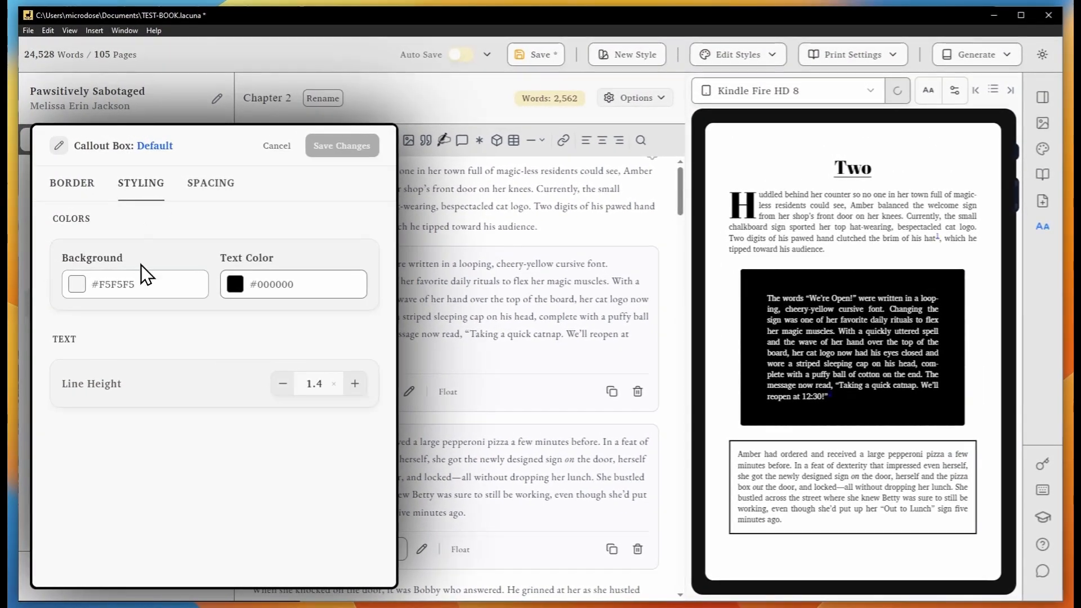
pyautogui.click(150, 292)
pyautogui.click(180, 428)
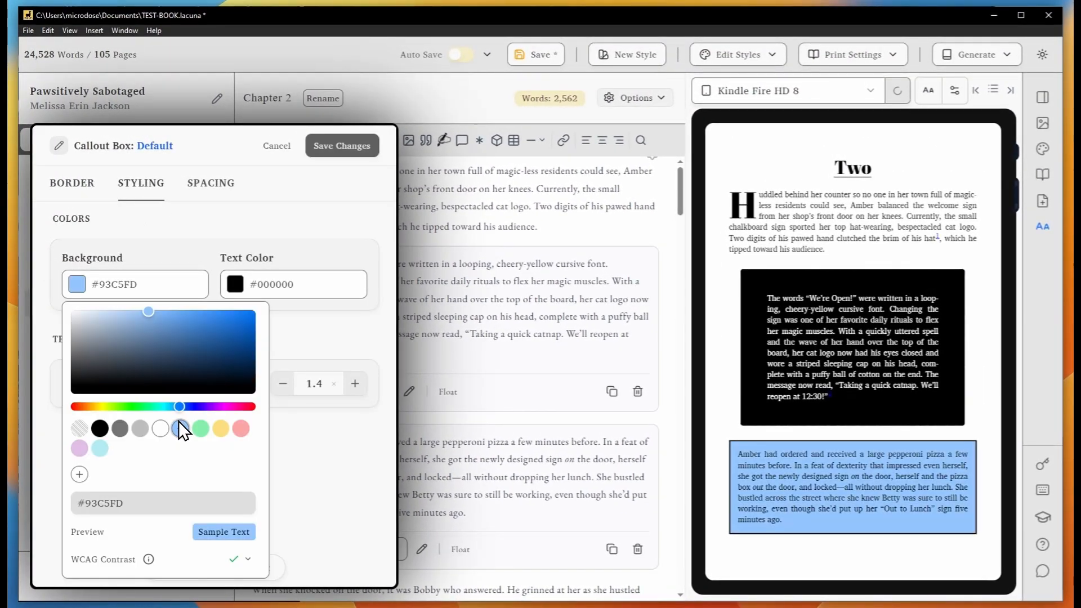
pyautogui.click(276, 147)
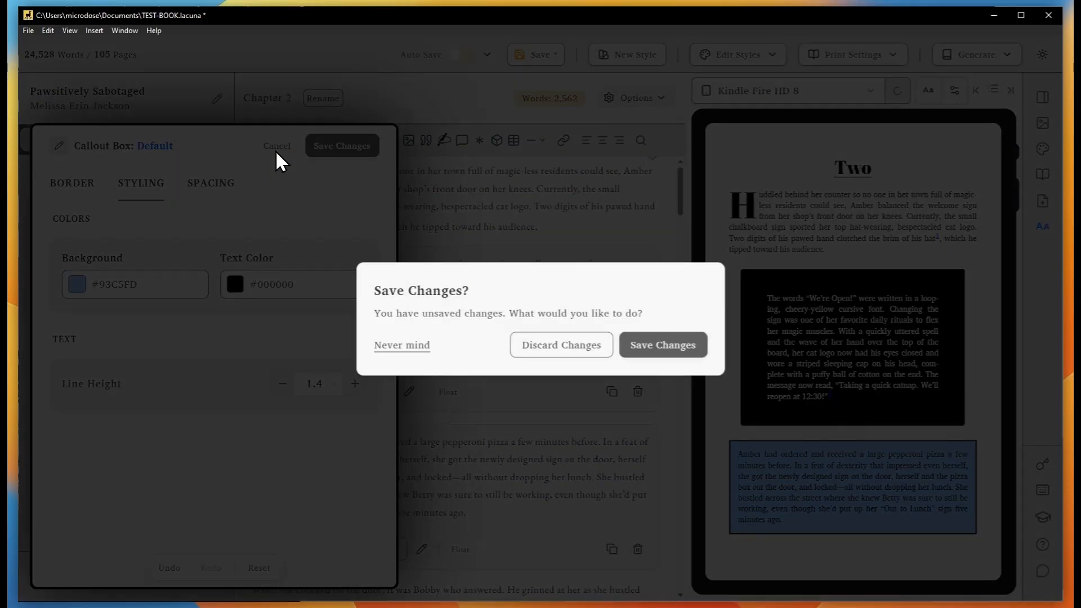
pyautogui.click(546, 346)
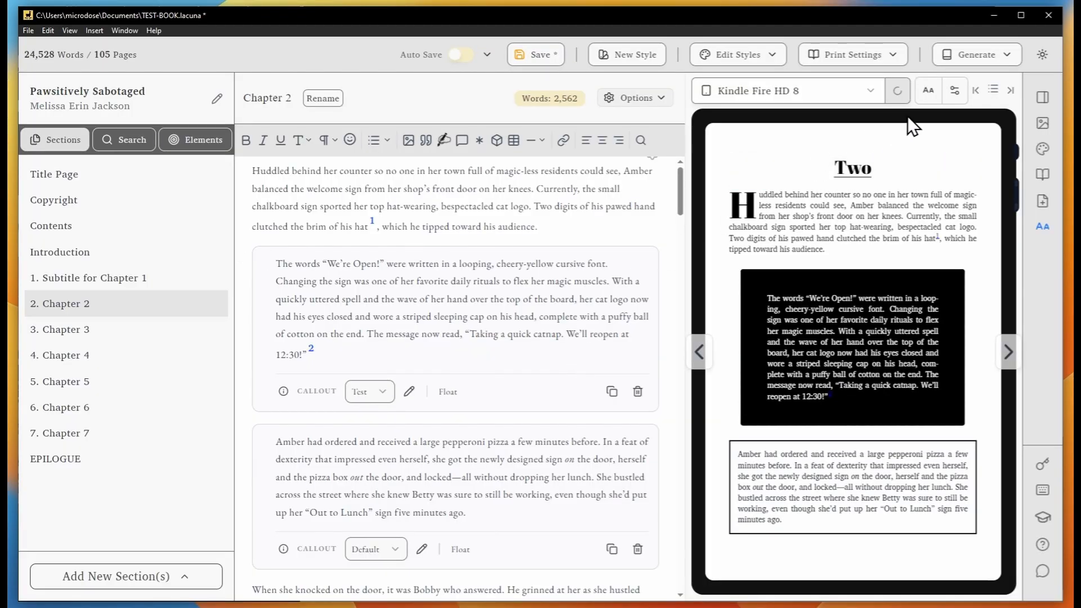
# Turn the e-book preview's Edit Mode off and back on.
pyautogui.click(954, 90)
pyautogui.click(907, 243)
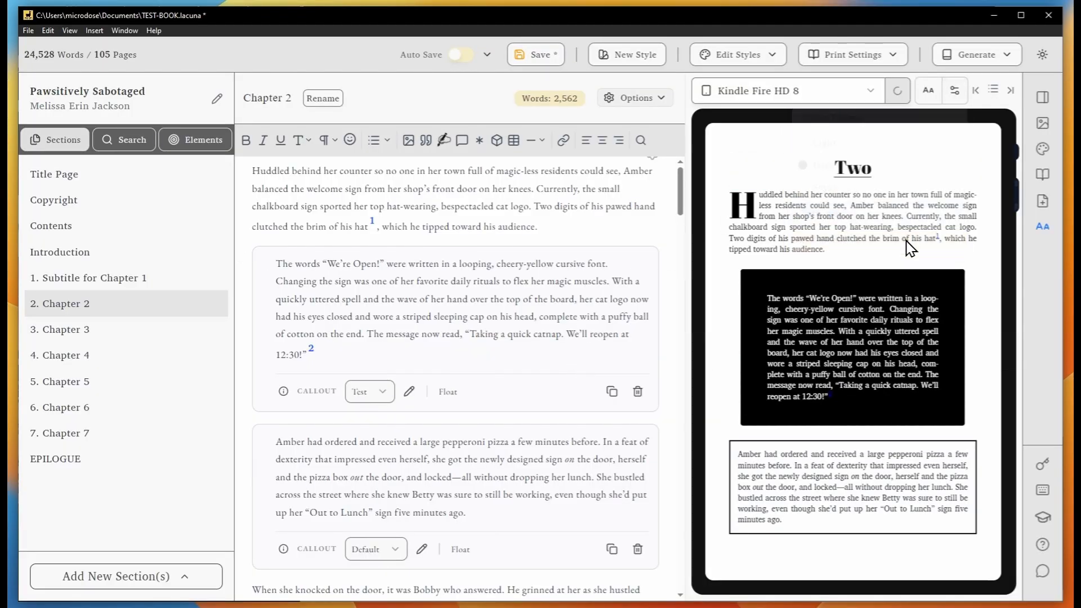
pyautogui.click(954, 90)
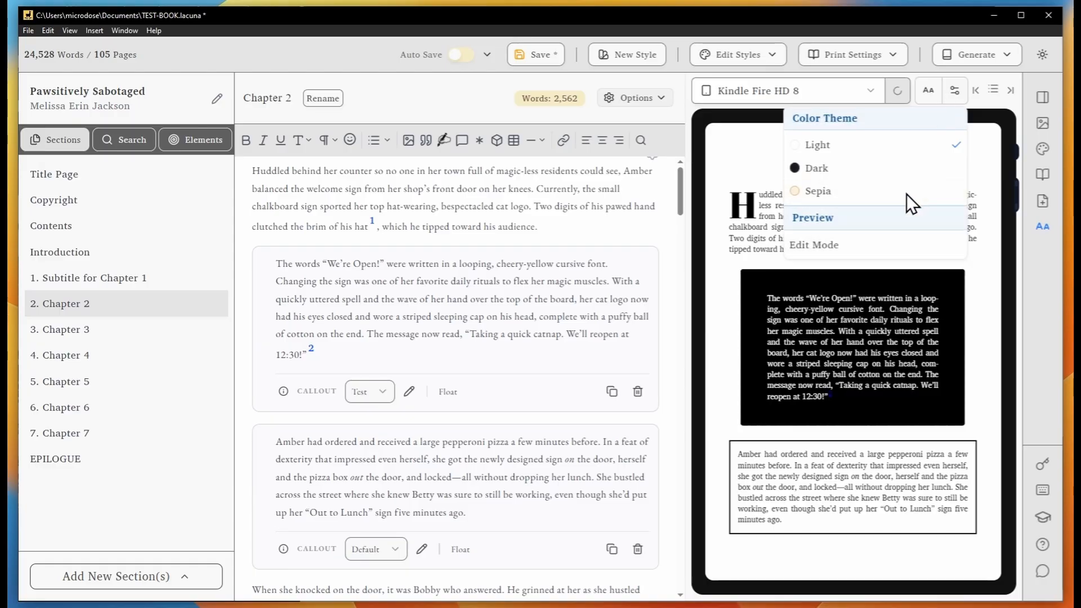
pyautogui.click(845, 246)
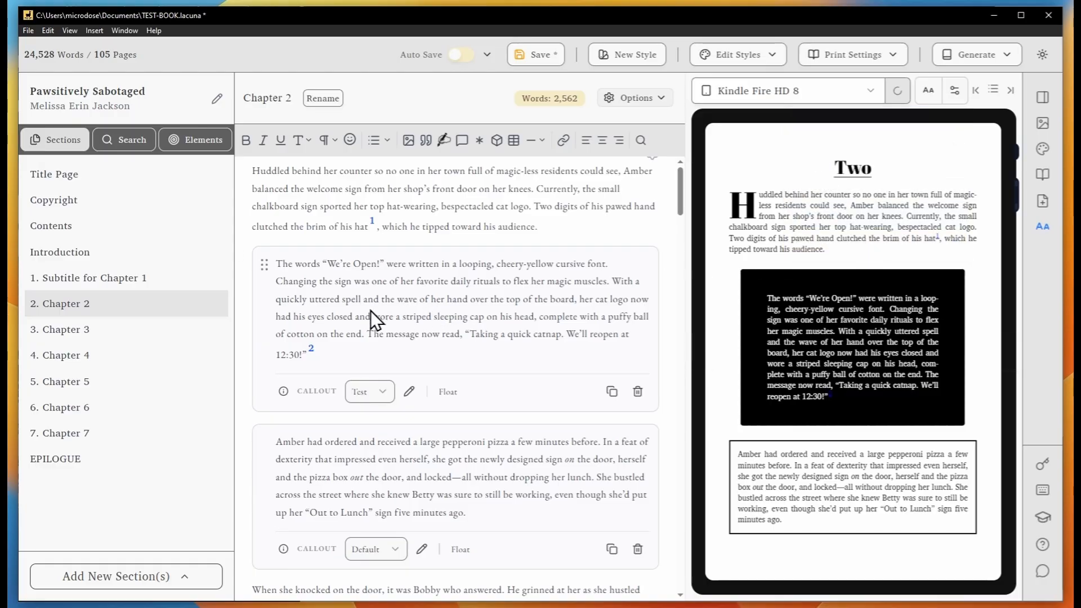
# Open Chapter 3 and view the style presets available for its Subheading 1.
pyautogui.click(157, 331)
pyautogui.click(357, 319)
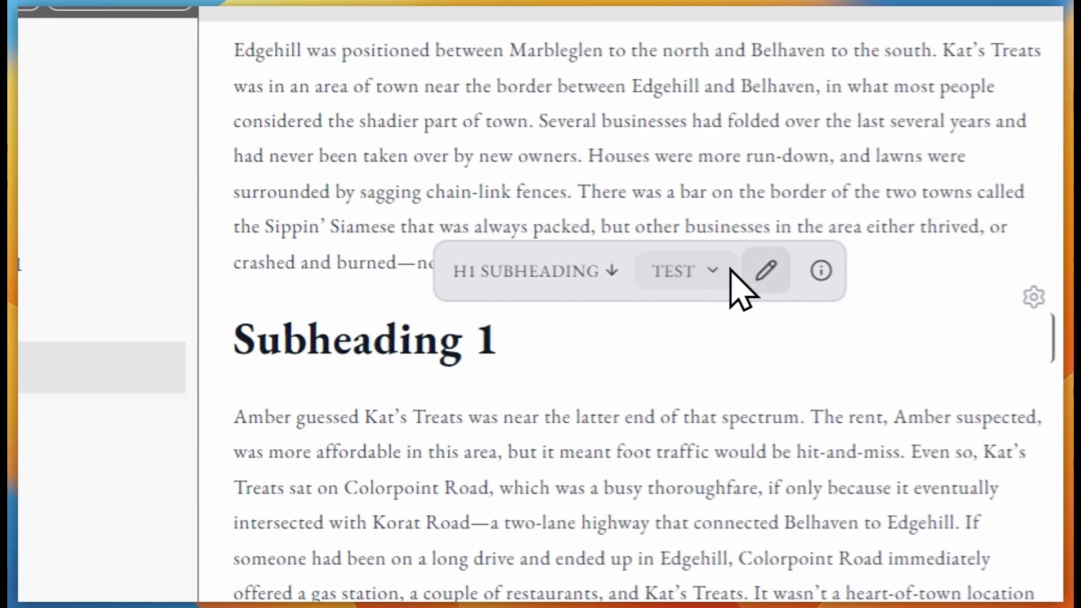
pyautogui.click(713, 278)
pyautogui.click(684, 272)
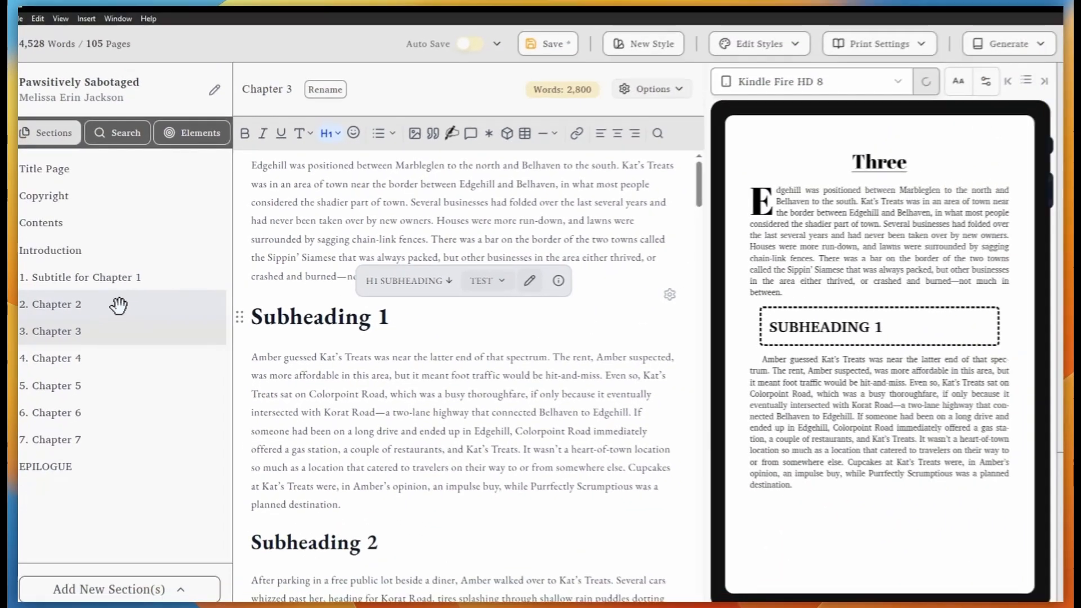
# Return to Chapter 2, try a #86EFAC background on the Test callout box style, and discard the change.
pyautogui.click(56, 318)
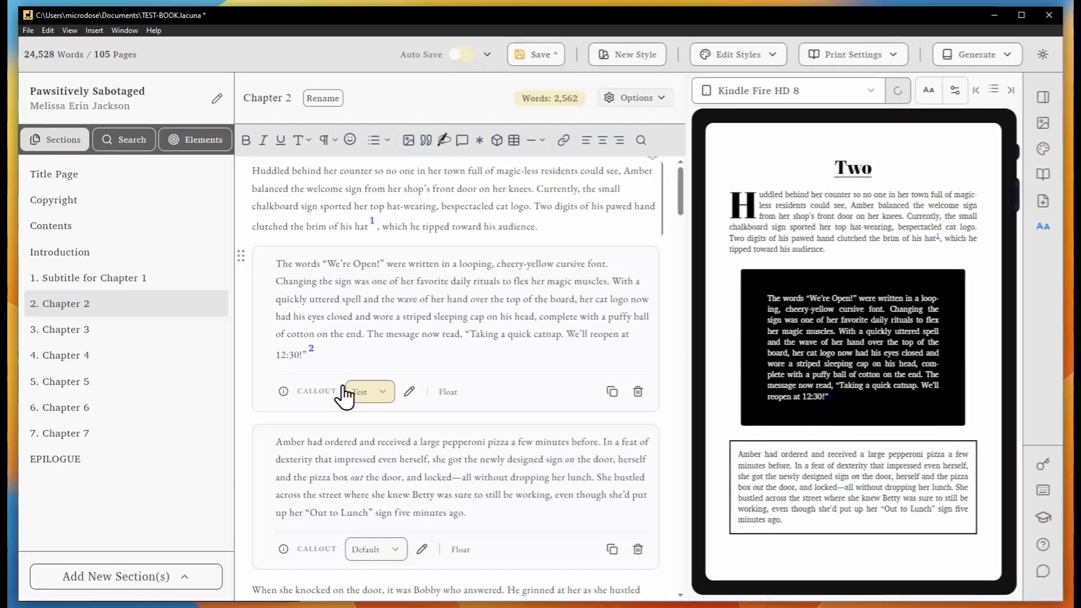
pyautogui.click(375, 392)
pyautogui.click(393, 392)
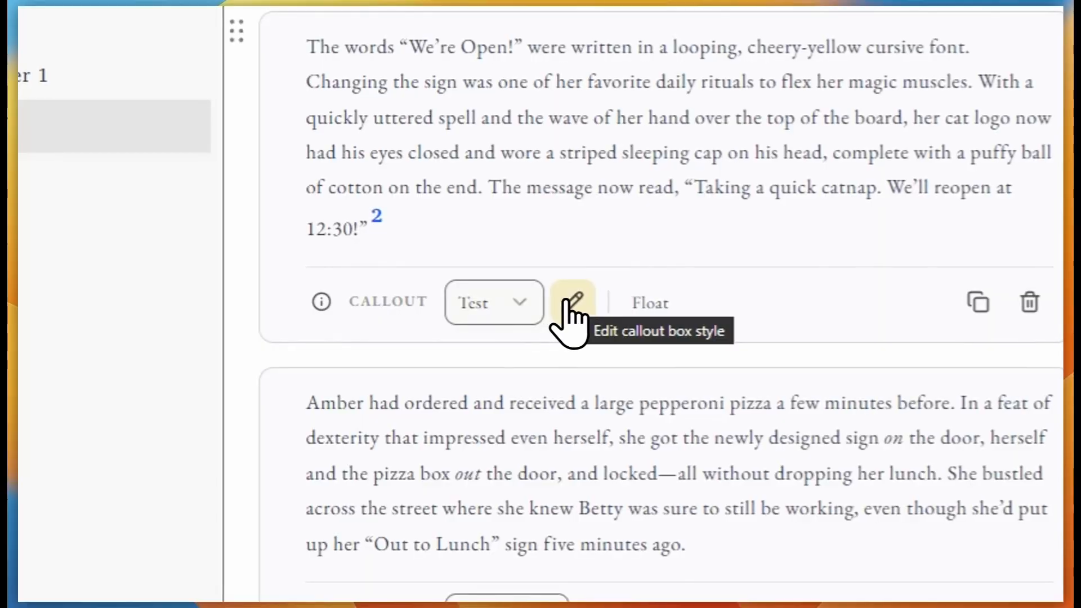
pyautogui.click(569, 310)
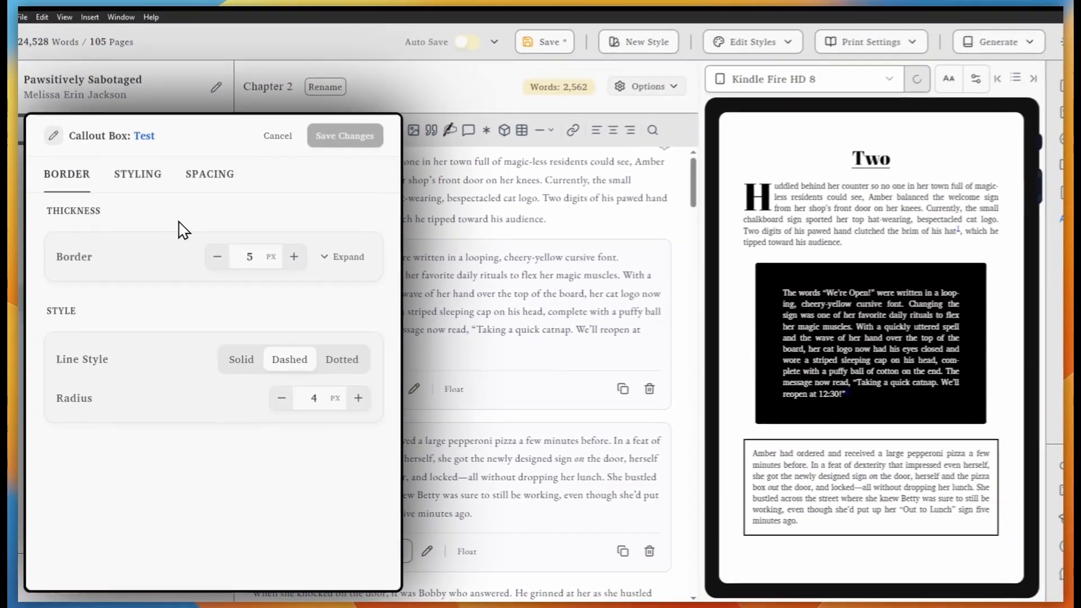
pyautogui.click(138, 174)
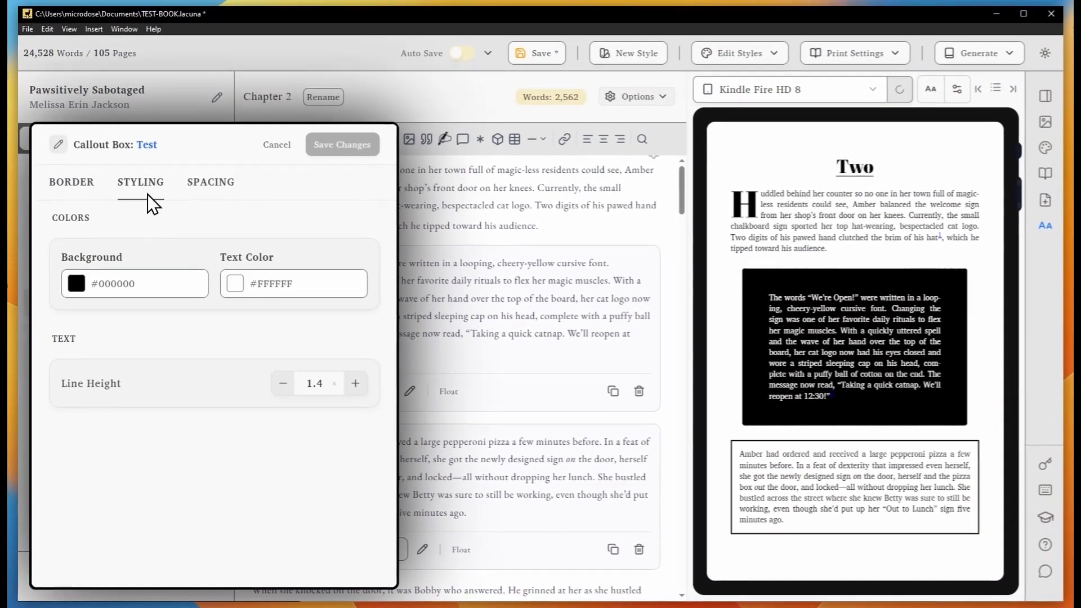
pyautogui.click(141, 279)
pyautogui.click(197, 428)
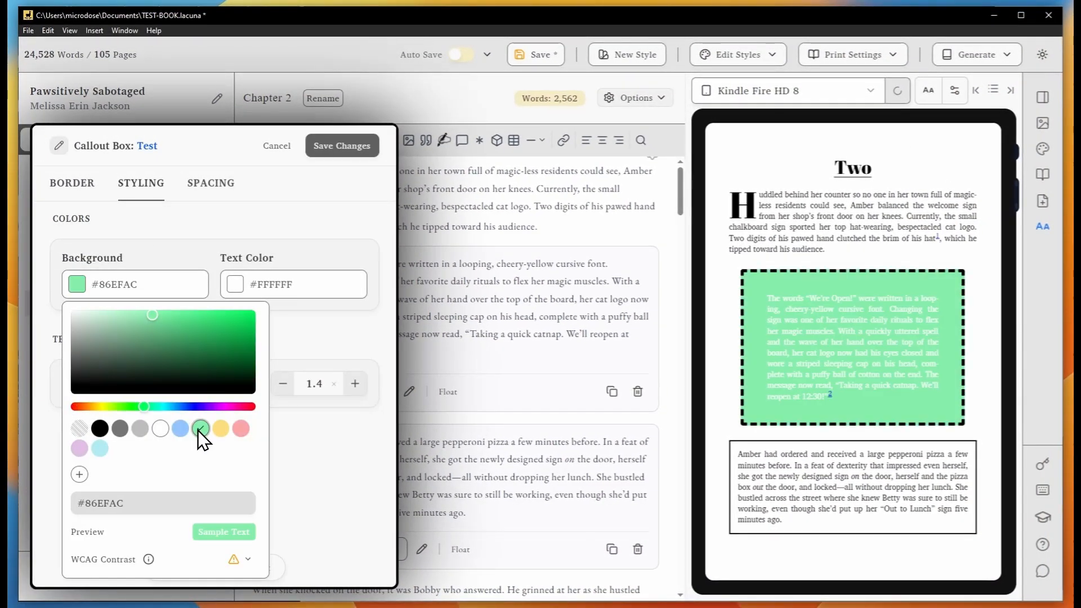
pyautogui.click(248, 289)
pyautogui.click(276, 145)
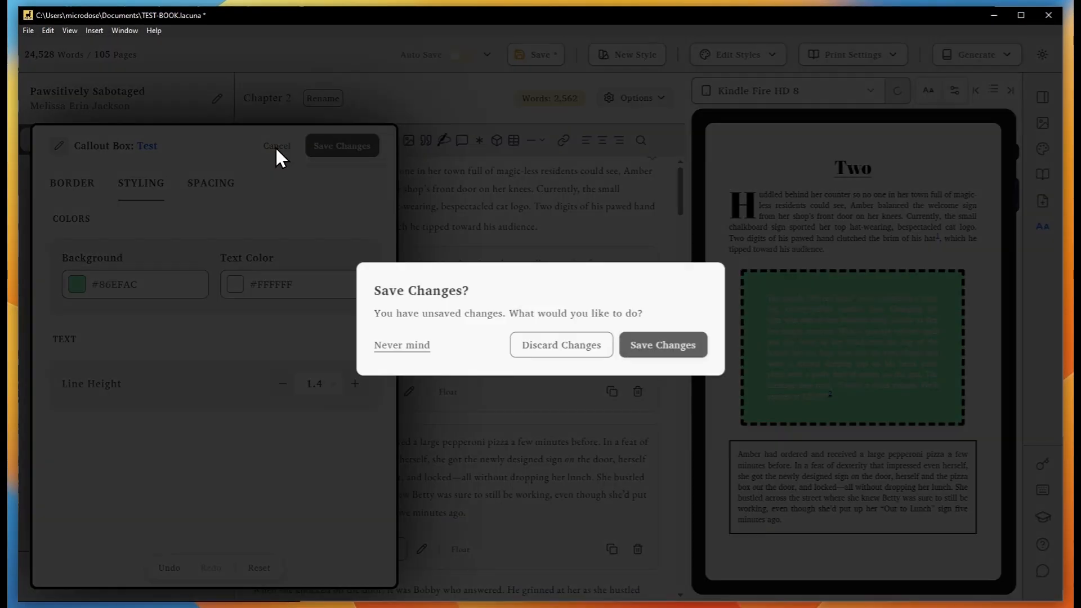
pyautogui.click(542, 345)
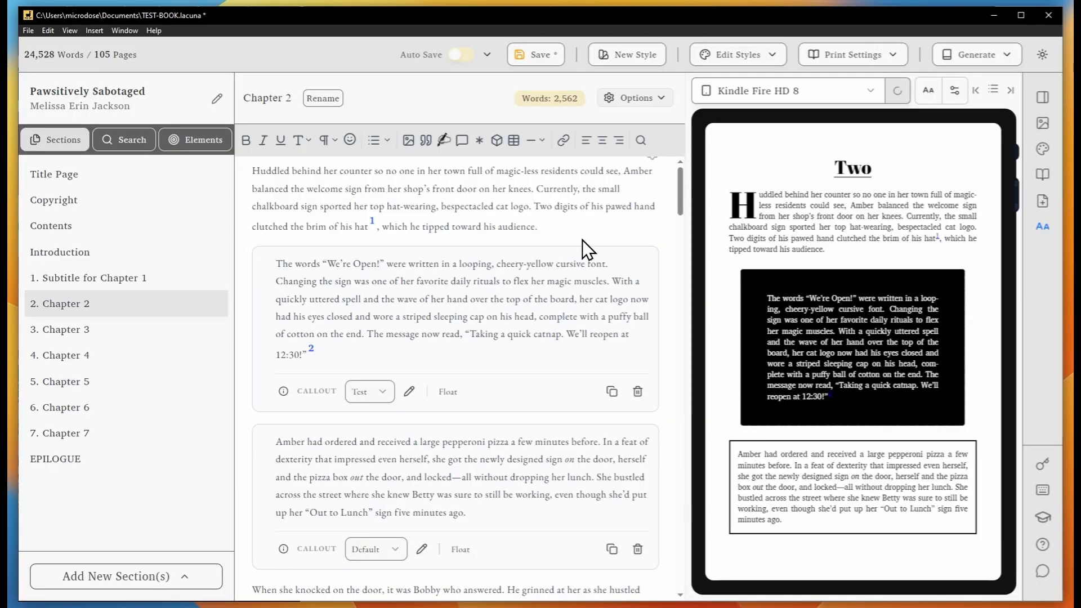
# Look over the style and print settings, open Header & Footer Page Layouts, and cancel without changes.
pyautogui.click(731, 56)
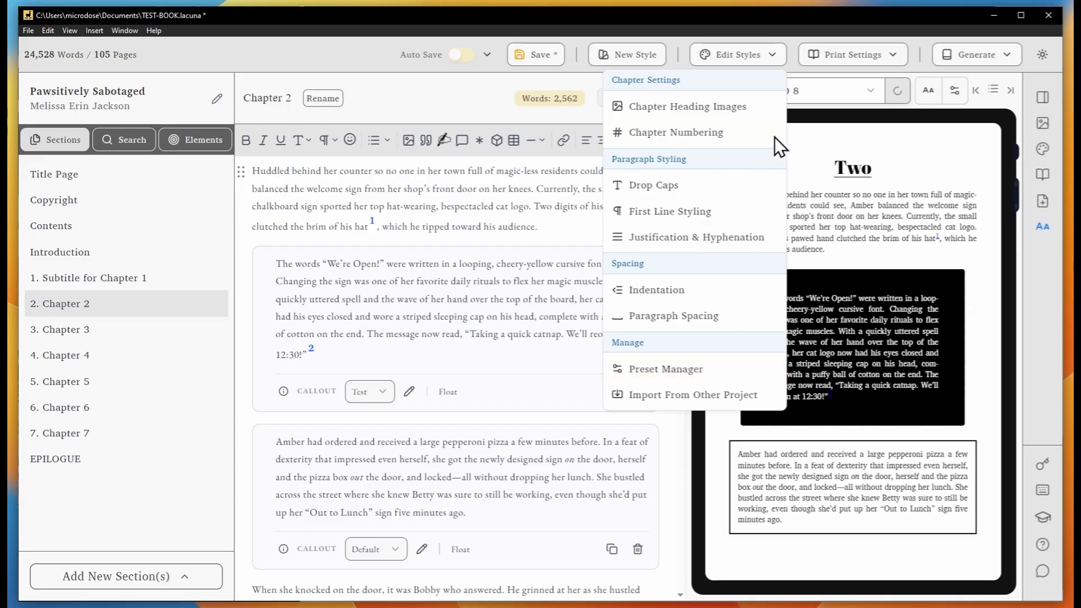
pyautogui.click(834, 70)
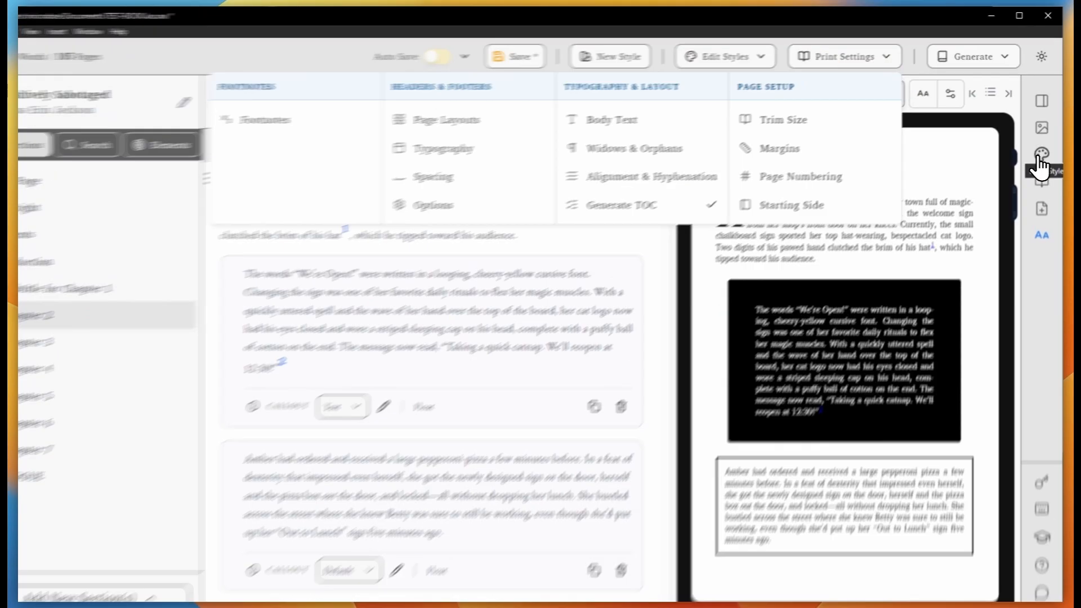
pyautogui.click(1039, 150)
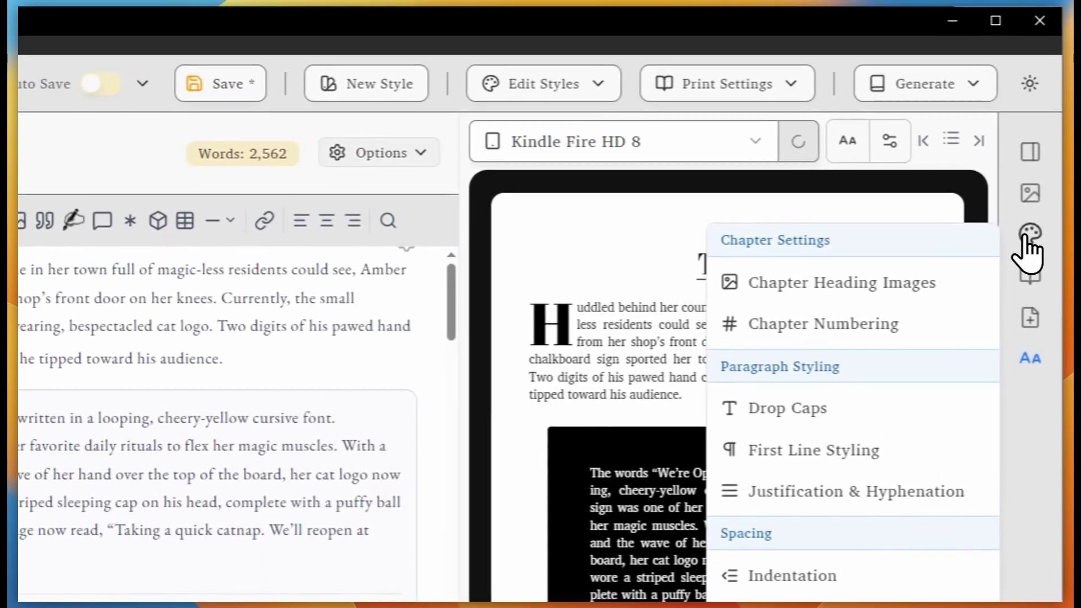
pyautogui.click(1031, 278)
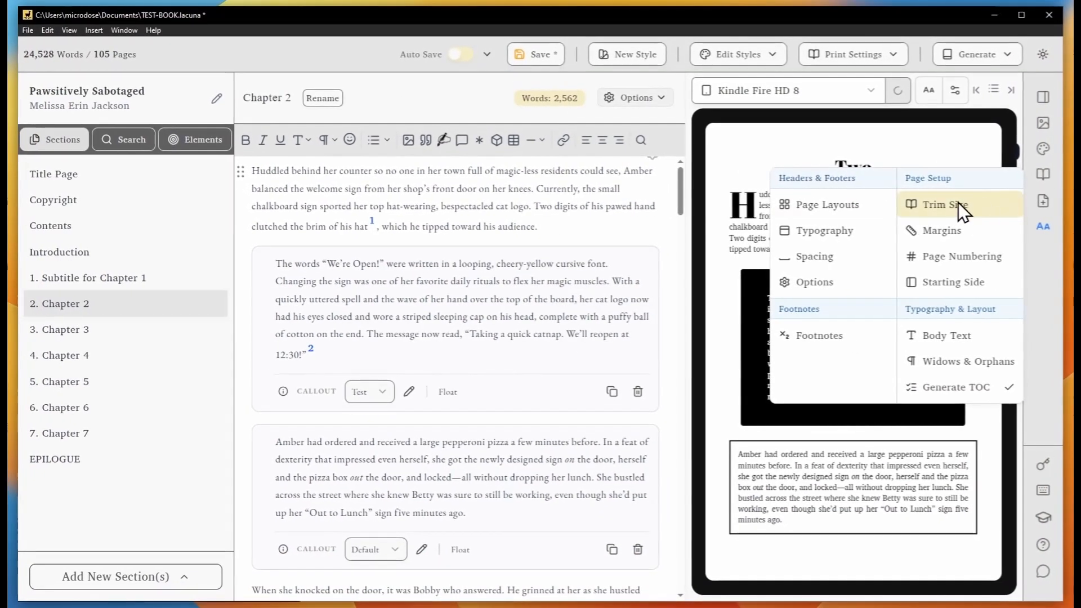
pyautogui.click(864, 207)
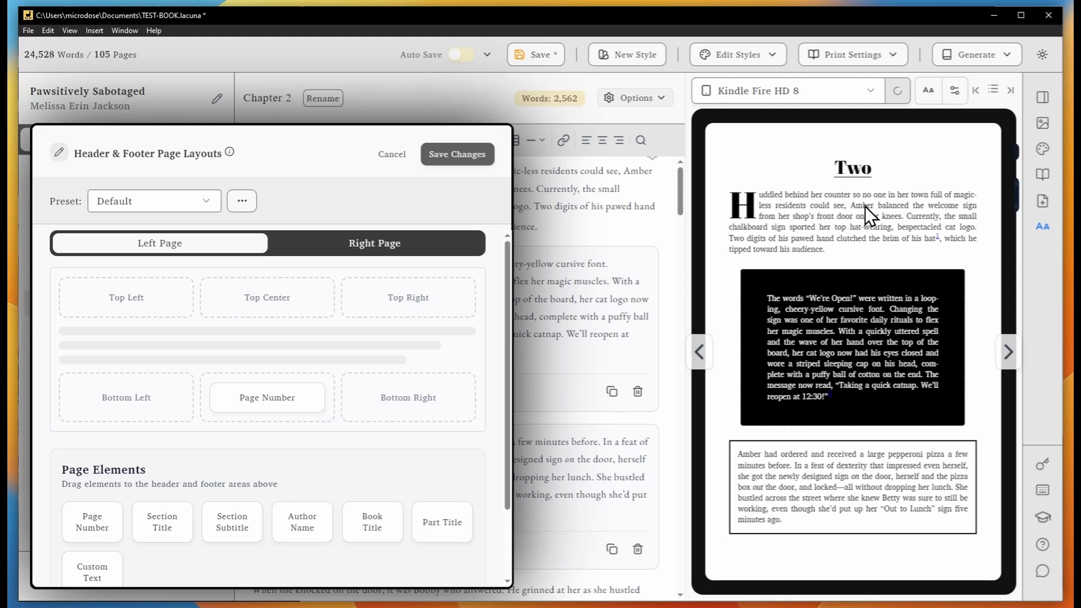
pyautogui.click(391, 156)
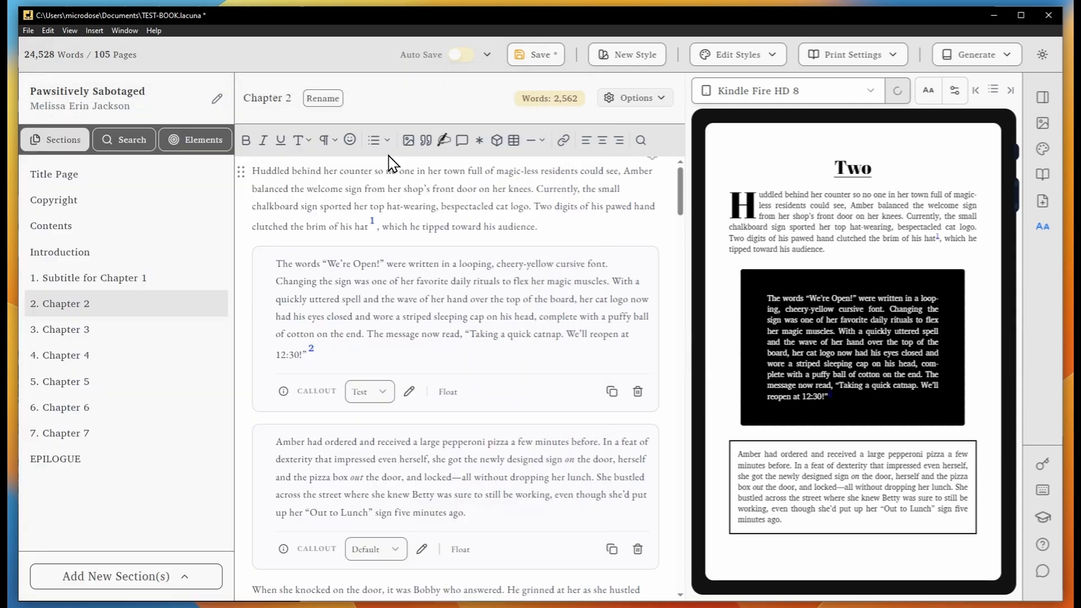
# In the Justification & Hyphenation settings, turn off Justify body text and Apply to both formats.
pyautogui.click(721, 62)
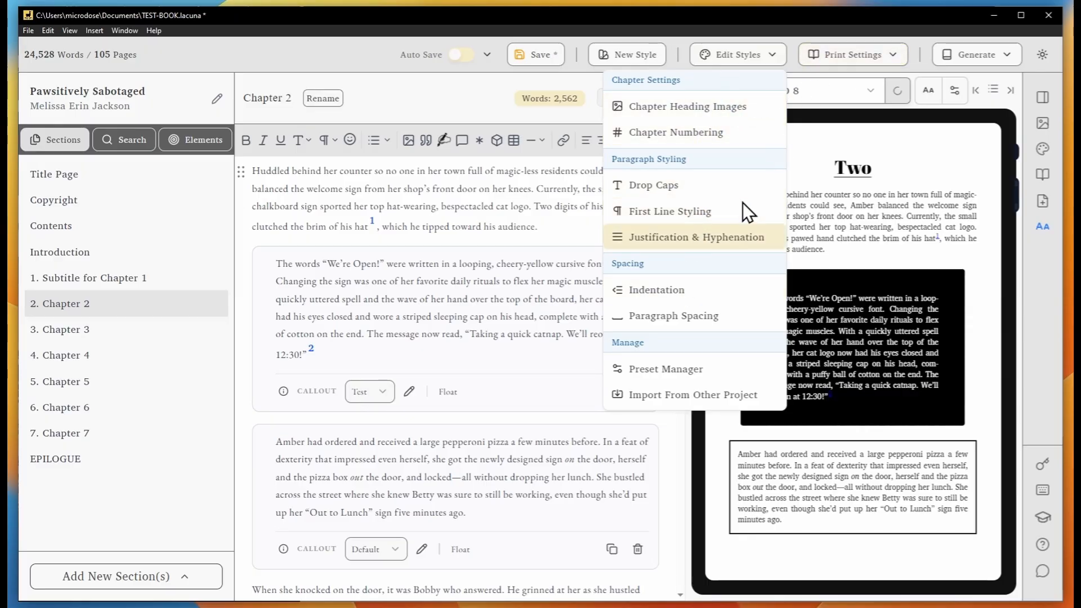
pyautogui.click(725, 242)
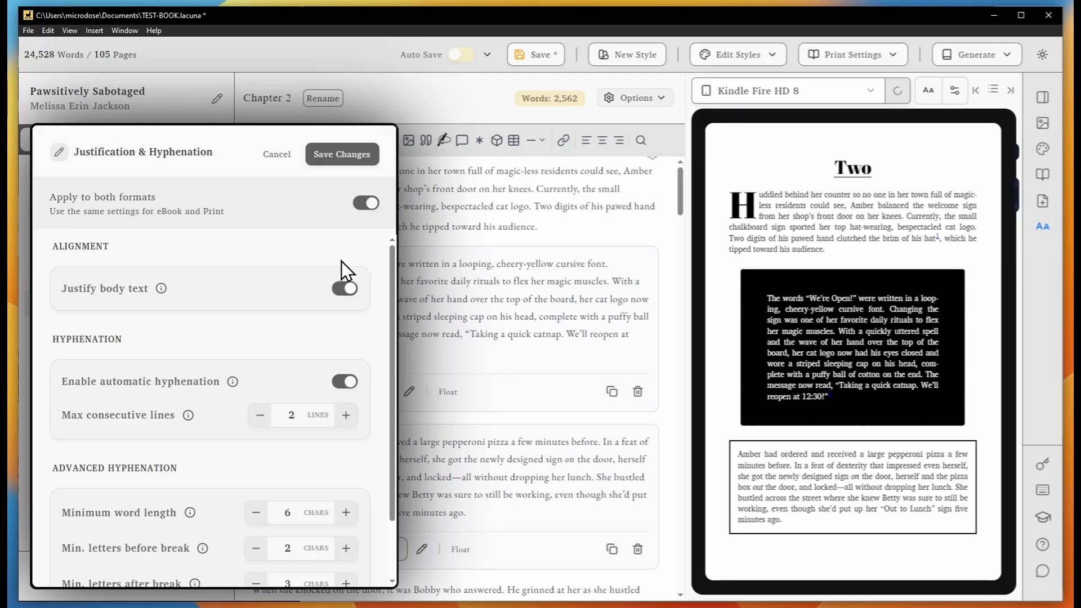
pyautogui.click(340, 289)
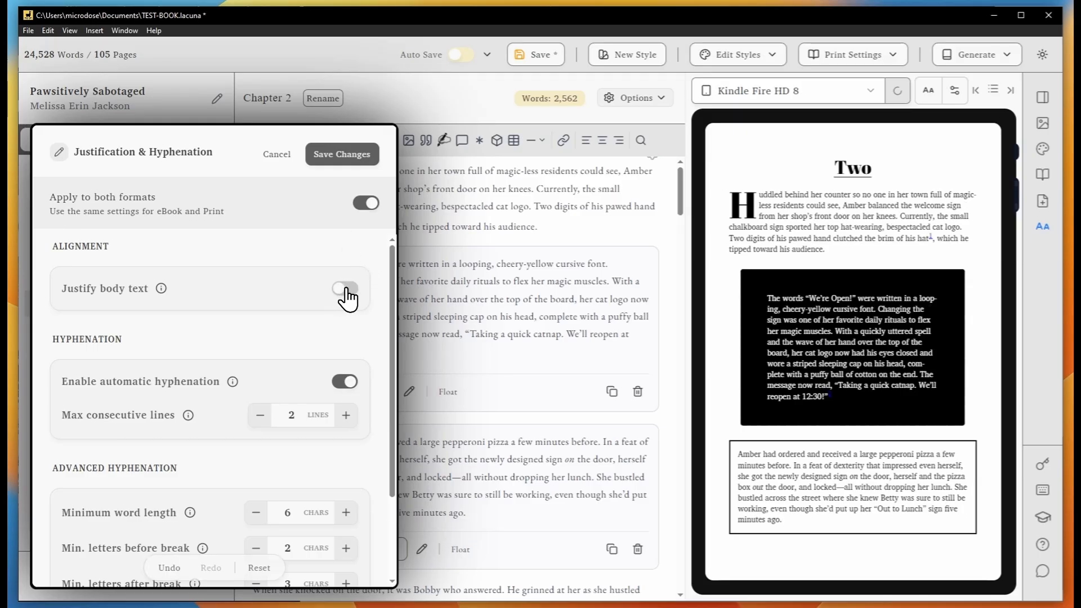
pyautogui.click(363, 204)
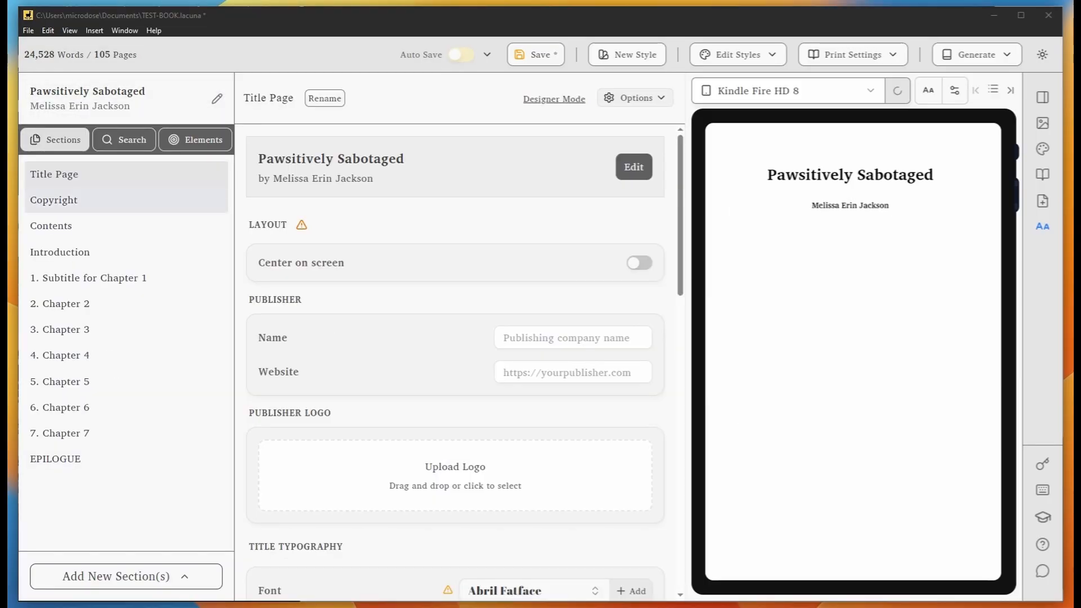
# Open the Chapter 1 section and create a new volume in the book.
pyautogui.click(95, 277)
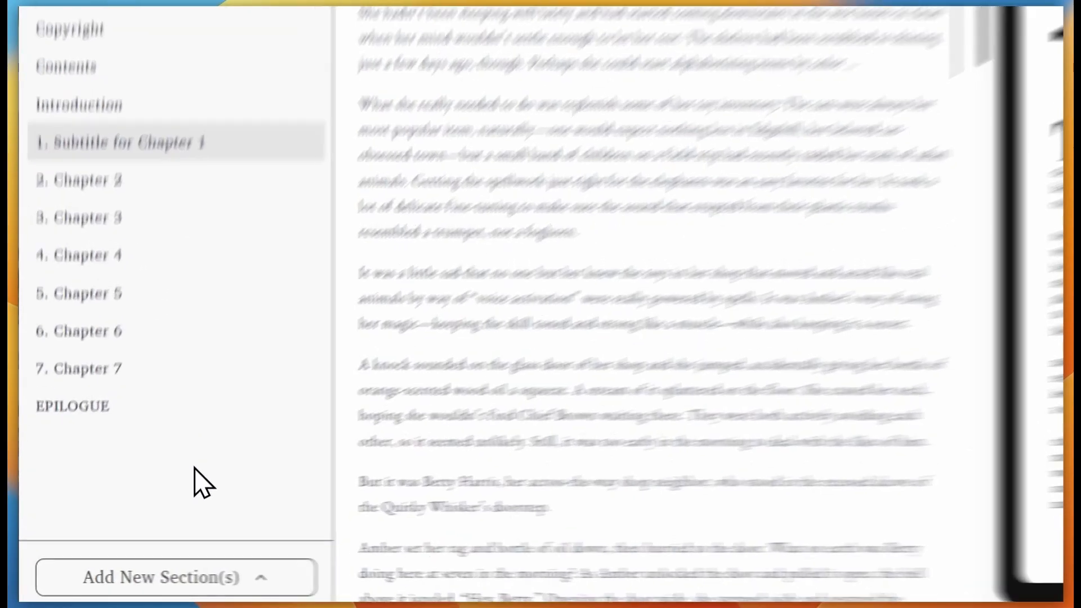
pyautogui.click(134, 576)
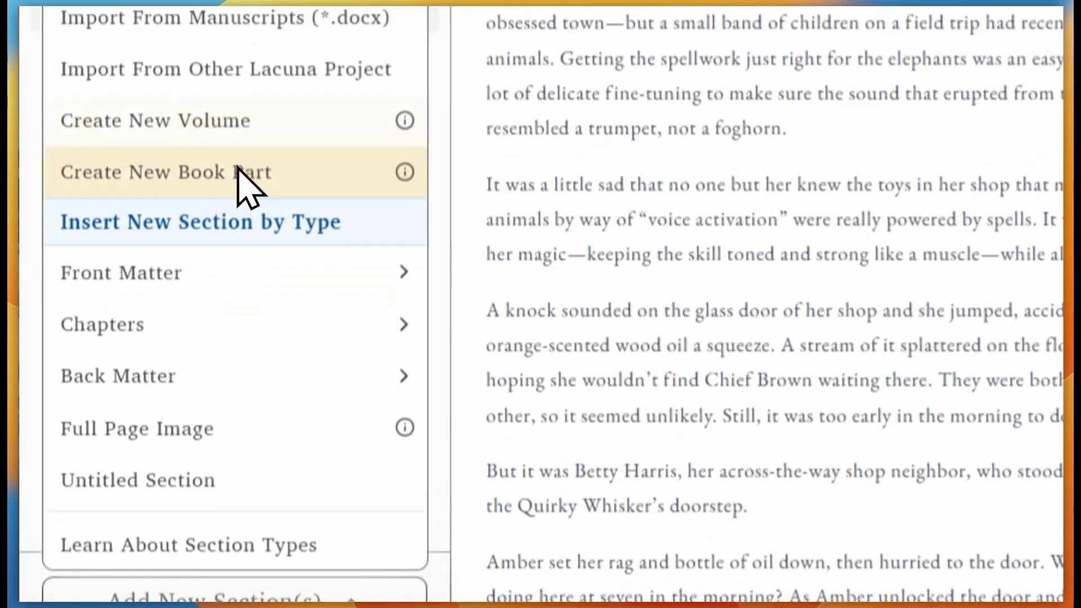
pyautogui.click(236, 147)
# Move the EPILOGUE section into the New Volume and open it.
pyautogui.click(160, 447)
pyautogui.moveTo(134, 383); pyautogui.dragTo(155, 415)
pyautogui.click(104, 451)
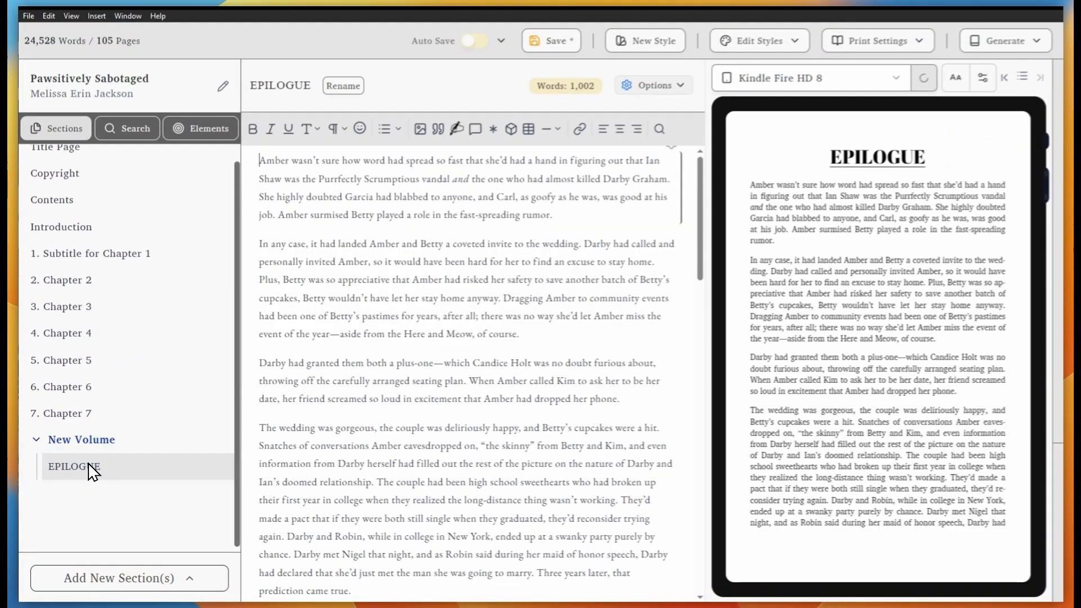
# Open the New Volume page and set its volume mode to Image.
pyautogui.click(143, 422)
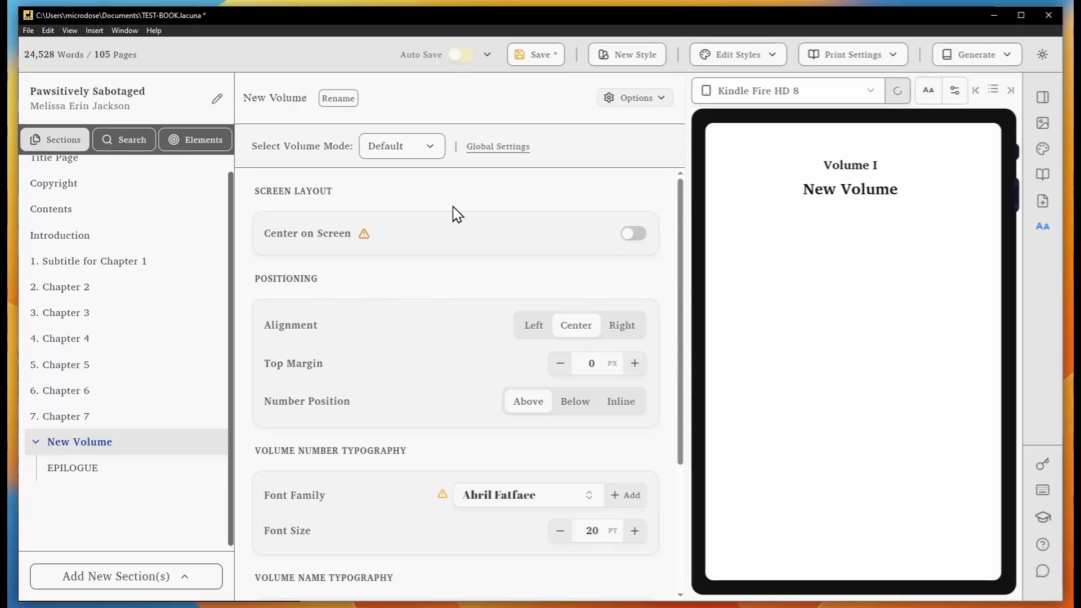
pyautogui.click(401, 146)
pyautogui.click(415, 278)
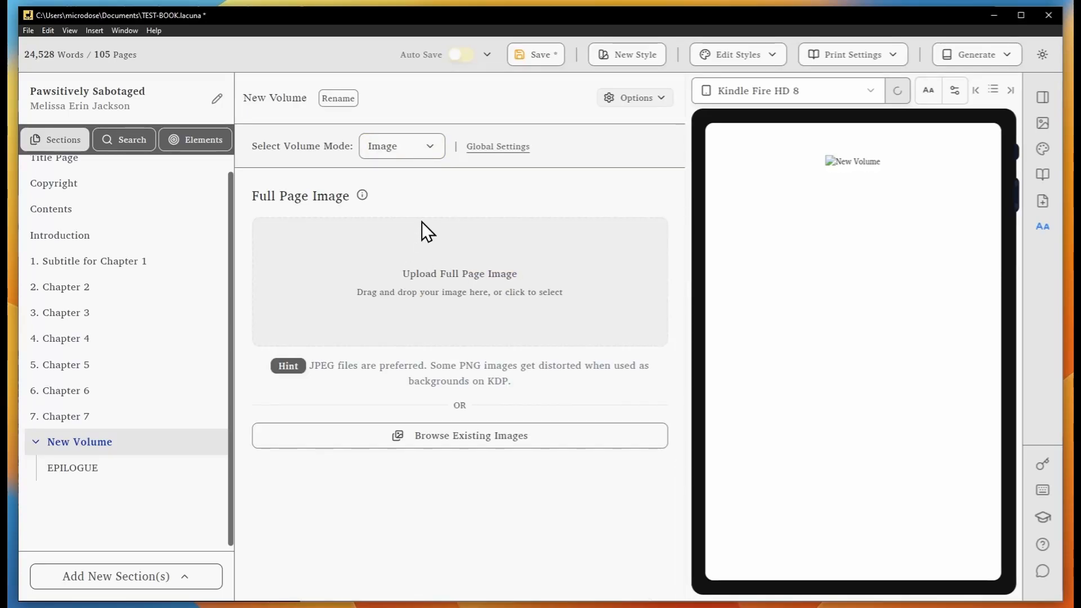
# Set the New Volume page's volume mode to Custom and enter the text "Anything can go here".
pyautogui.click(425, 148)
pyautogui.click(447, 318)
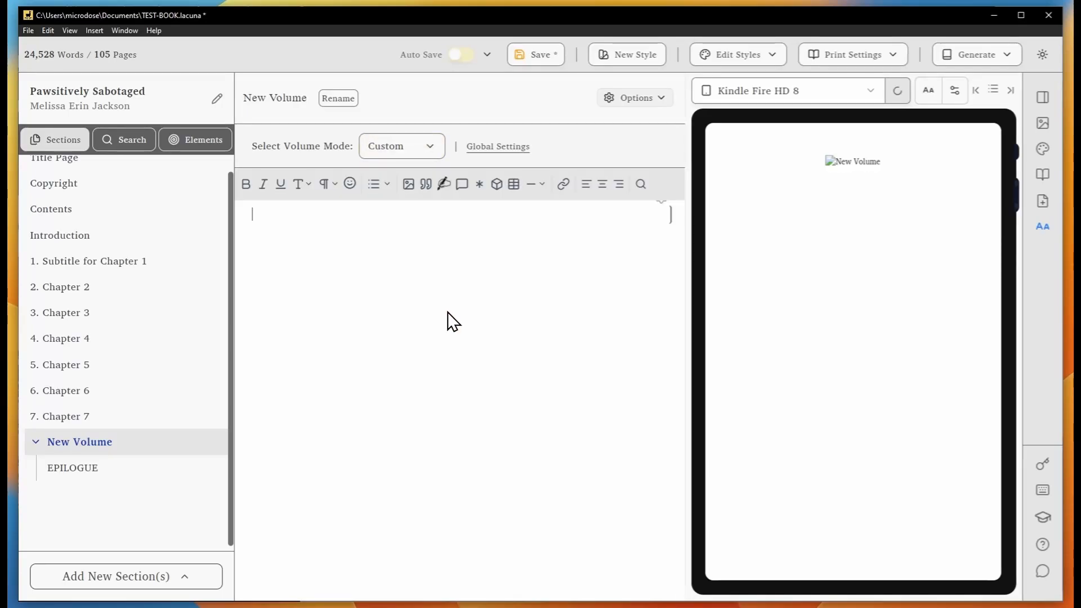
pyautogui.write('Anything can go here')
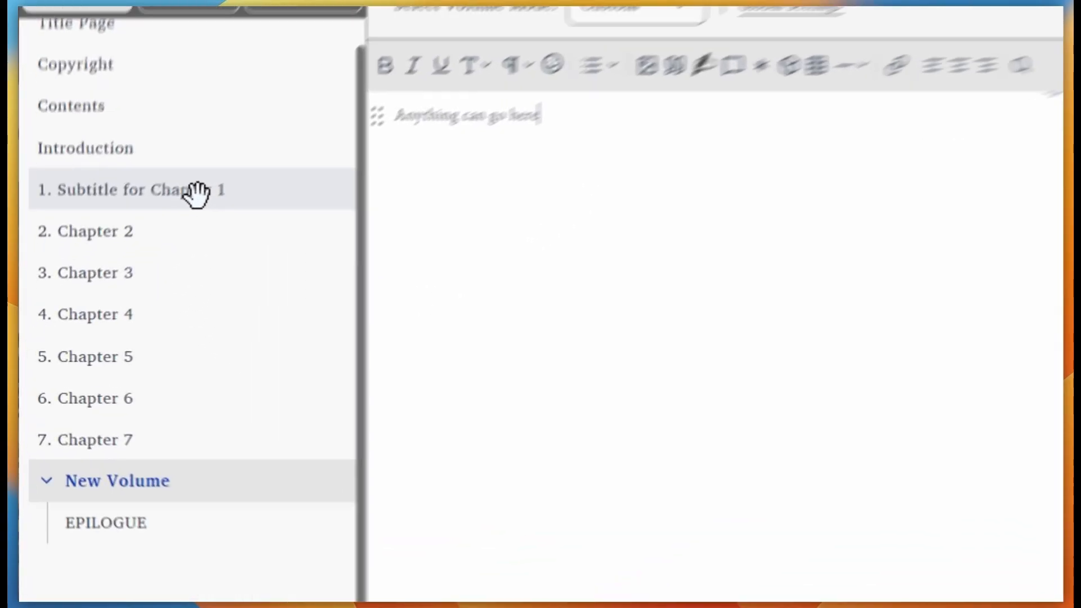
# Create a volume from the seven selected sections, Subtitle for Chapter 1 through Chapter 7.
pyautogui.click(128, 262)
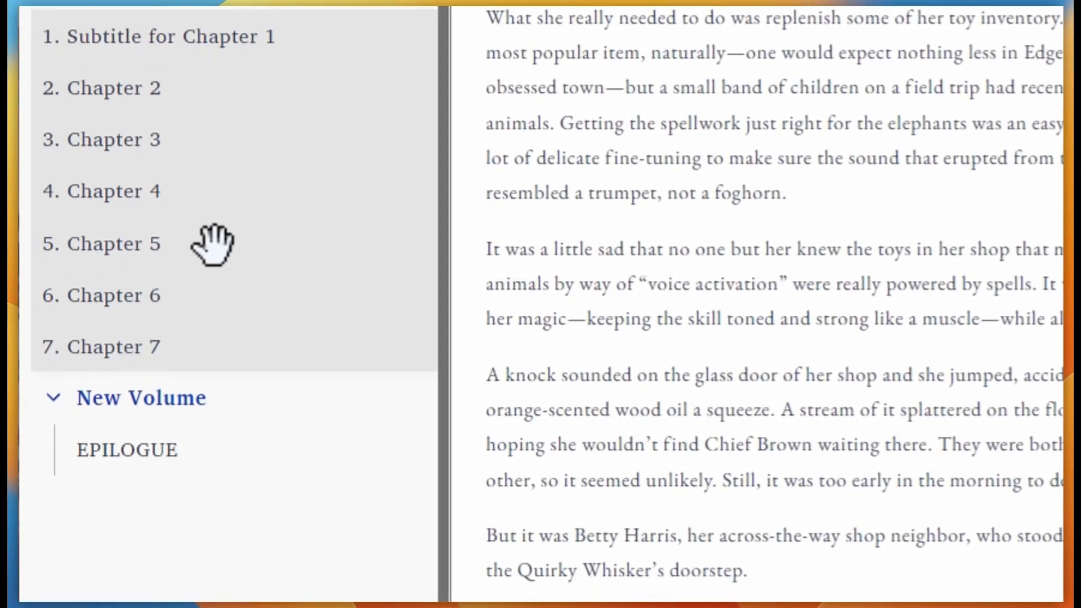
pyautogui.rightClick(223, 188)
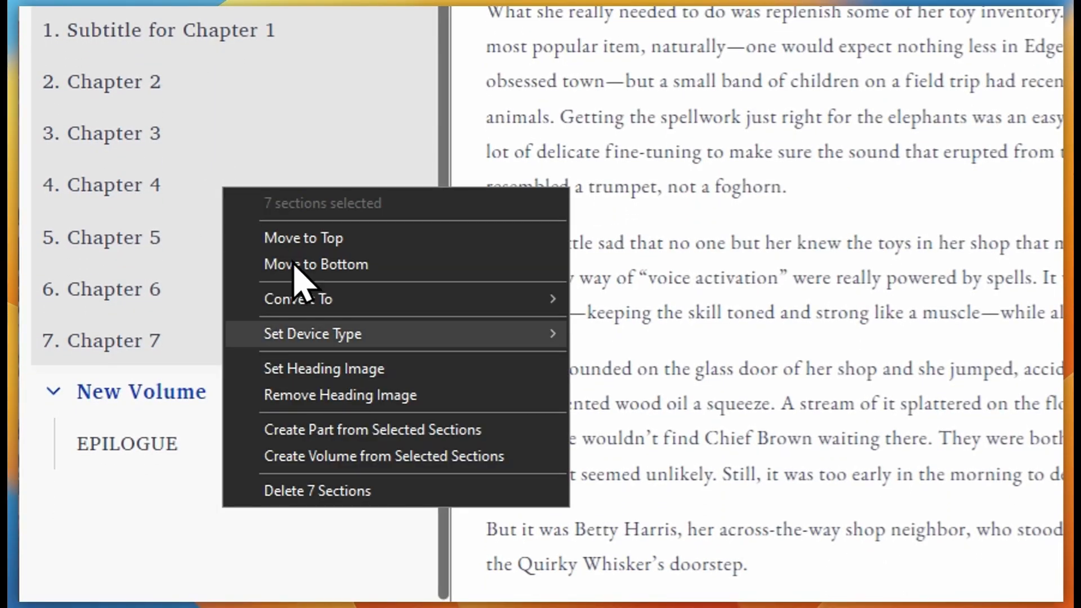
pyautogui.click(537, 467)
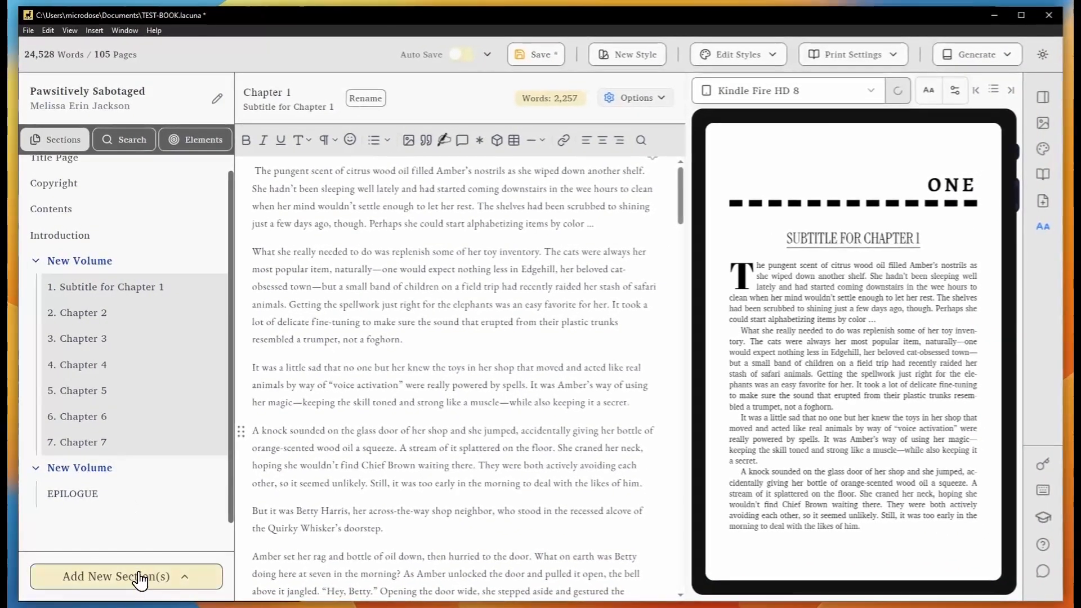
# Move Chapters 5 to 7 from the first New Volume into the second, directly below EPILOGUE.
pyautogui.click(143, 576)
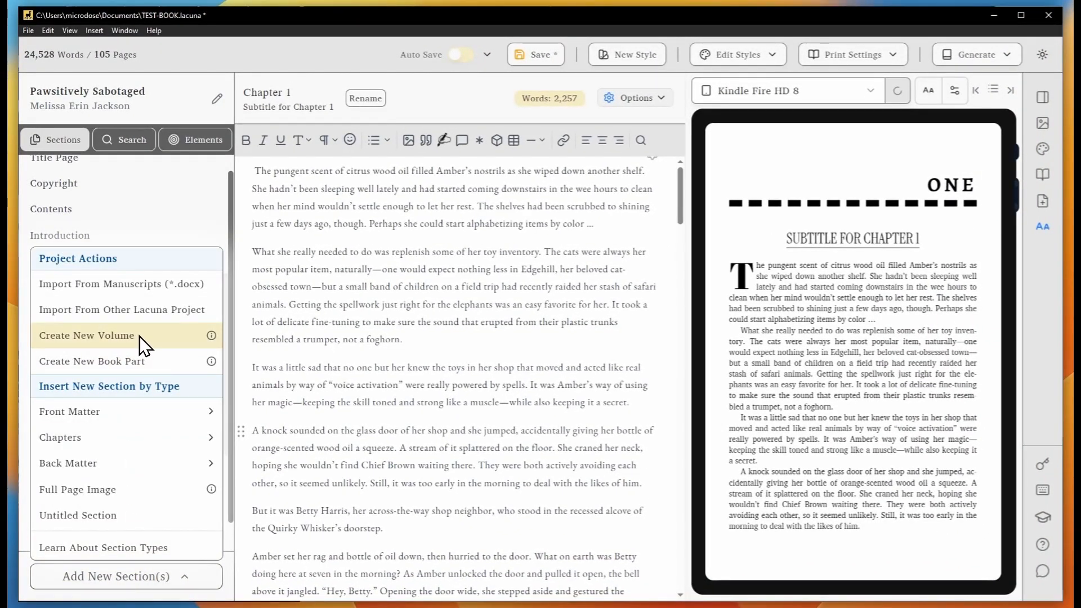
pyautogui.click(345, 390)
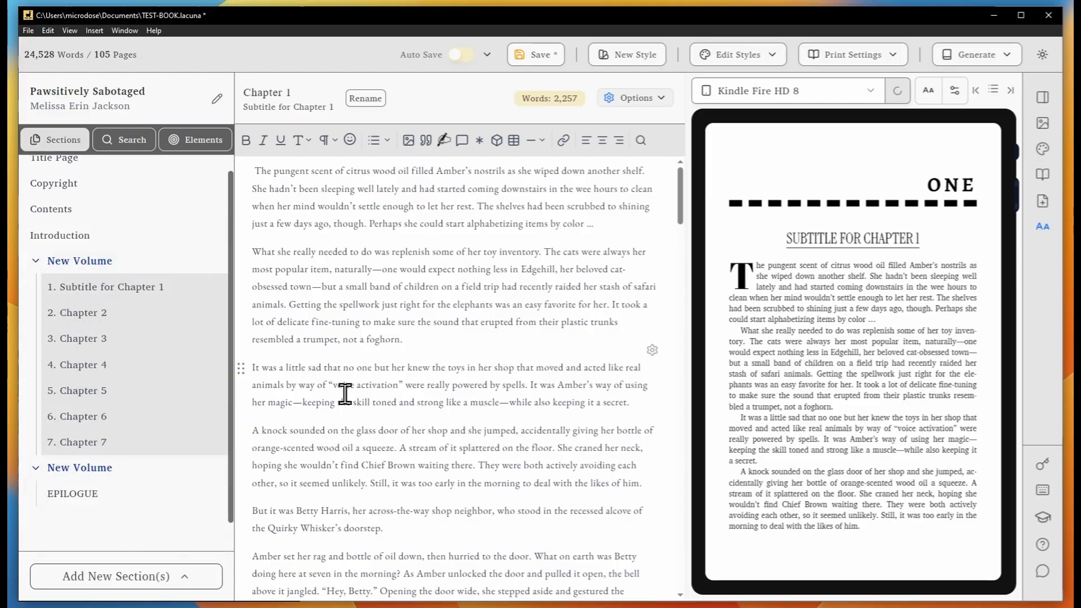
pyautogui.click(125, 388)
pyautogui.moveTo(105, 435); pyautogui.dragTo(102, 477)
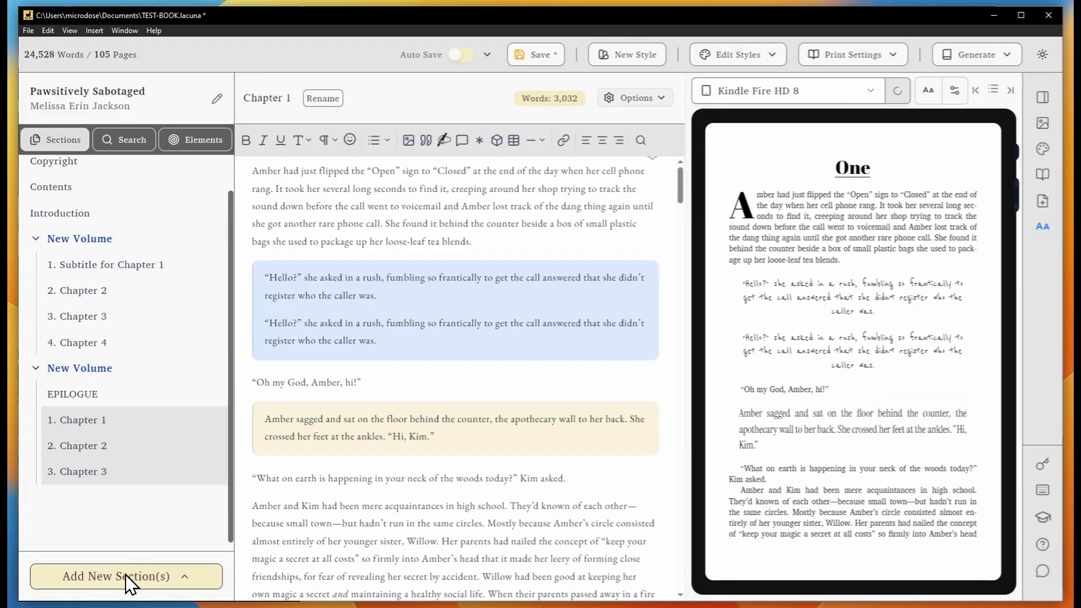
# View the book's Contents section, and add a Table of Contents front matter section at the start of the first New Volume.
pyautogui.scroll(1, 76, 364)
pyautogui.click(66, 228)
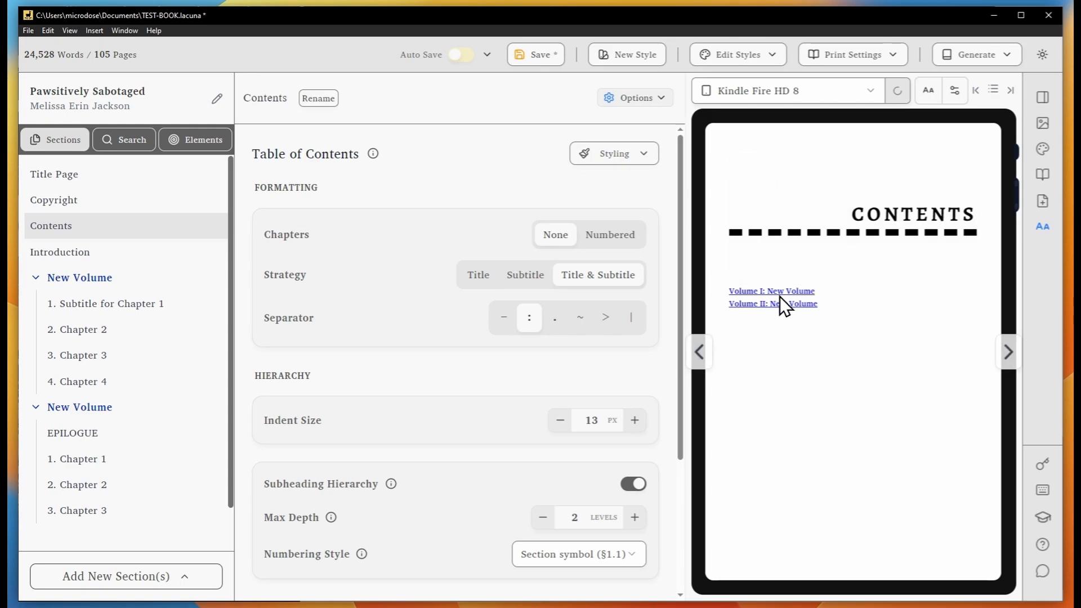
pyautogui.click(160, 563)
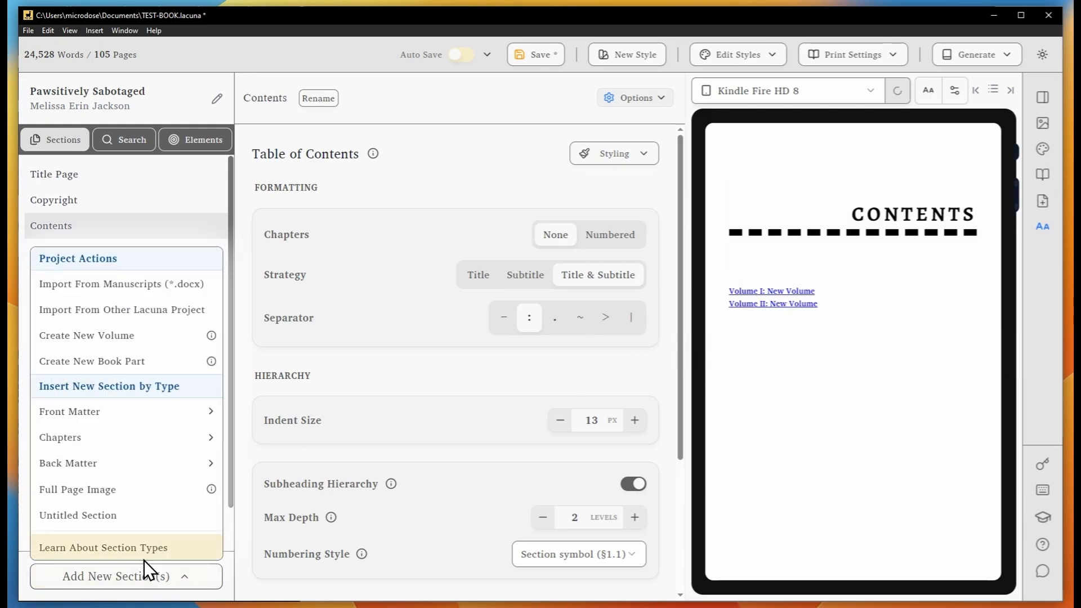
pyautogui.moveTo(147, 423)
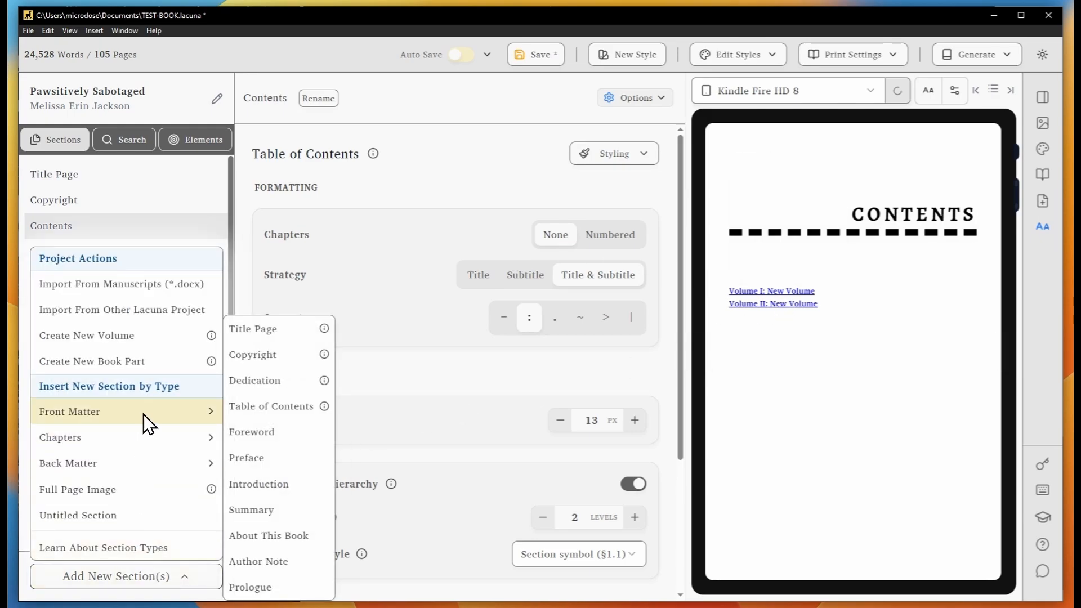
pyautogui.click(250, 410)
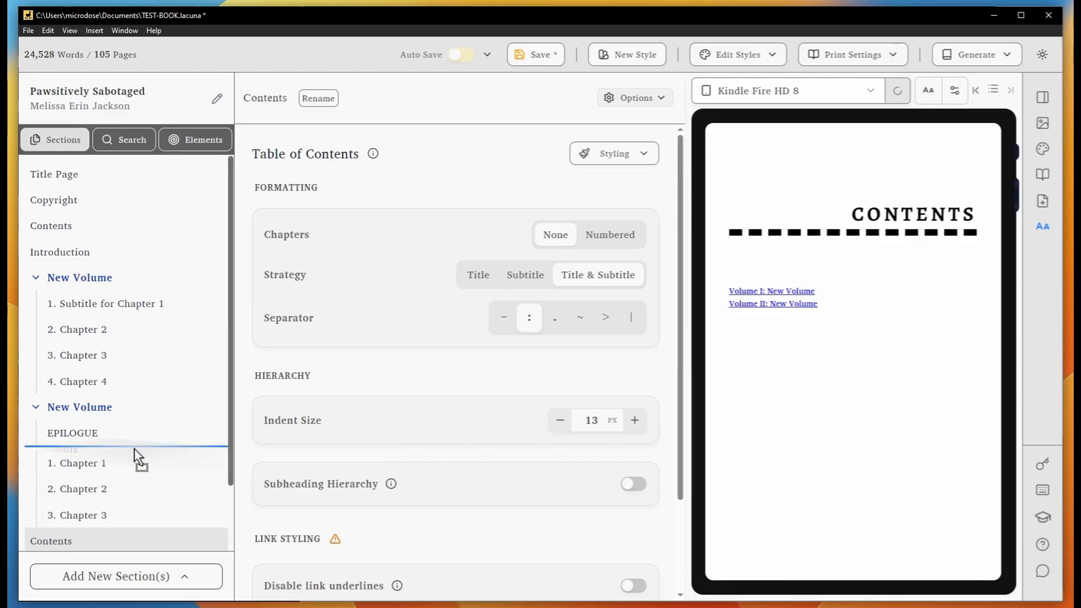
pyautogui.moveTo(144, 538); pyautogui.dragTo(125, 304)
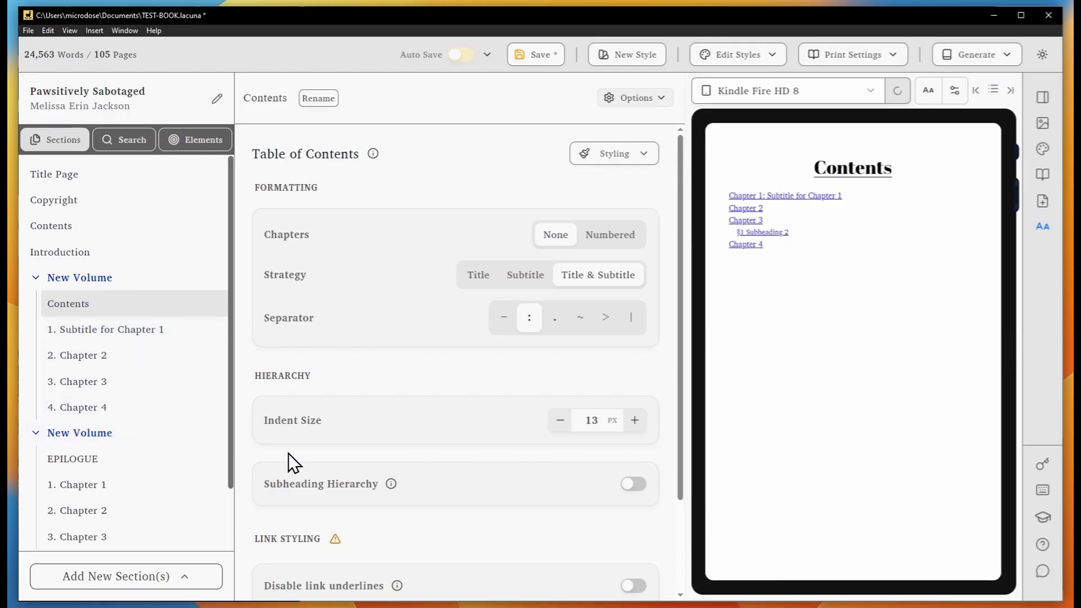
# Style the volume contents' section entries with size 18 px and Bold weight, and save the changes.
pyautogui.moveTo(704, 360)
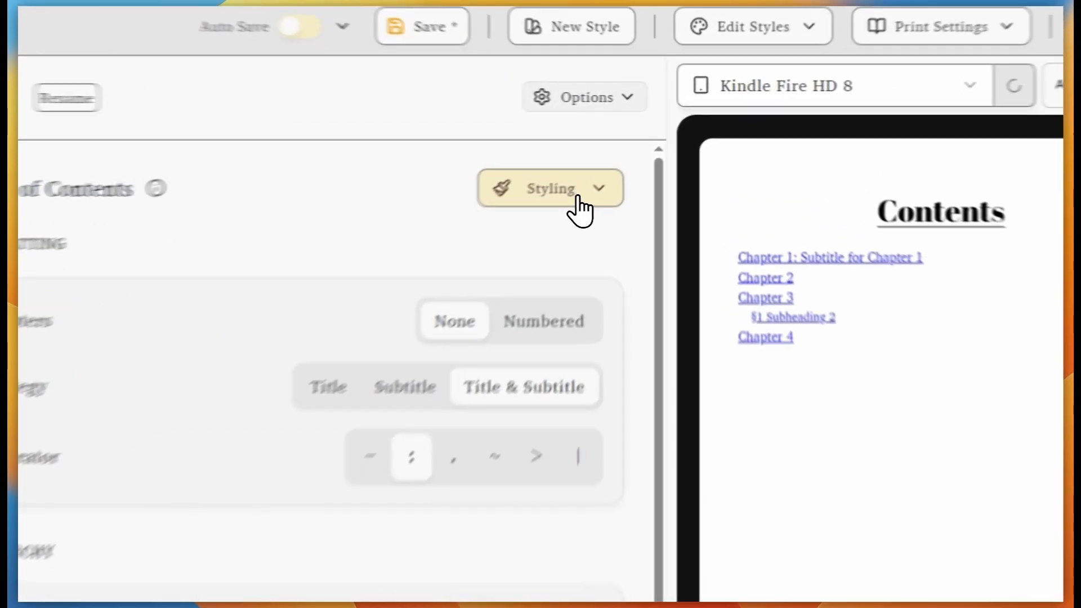
pyautogui.click(626, 162)
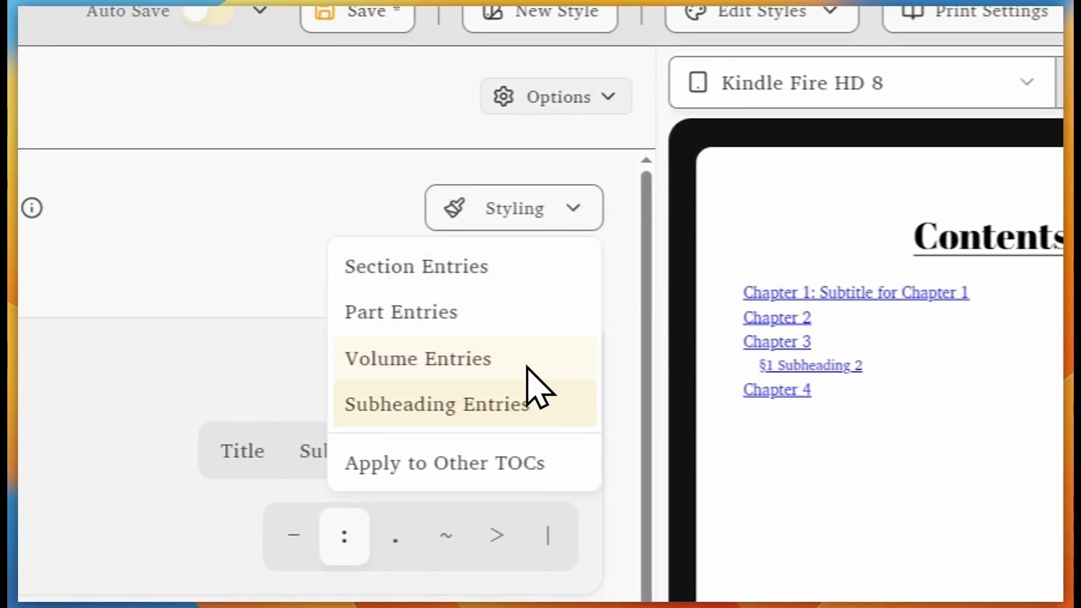
pyautogui.click(544, 271)
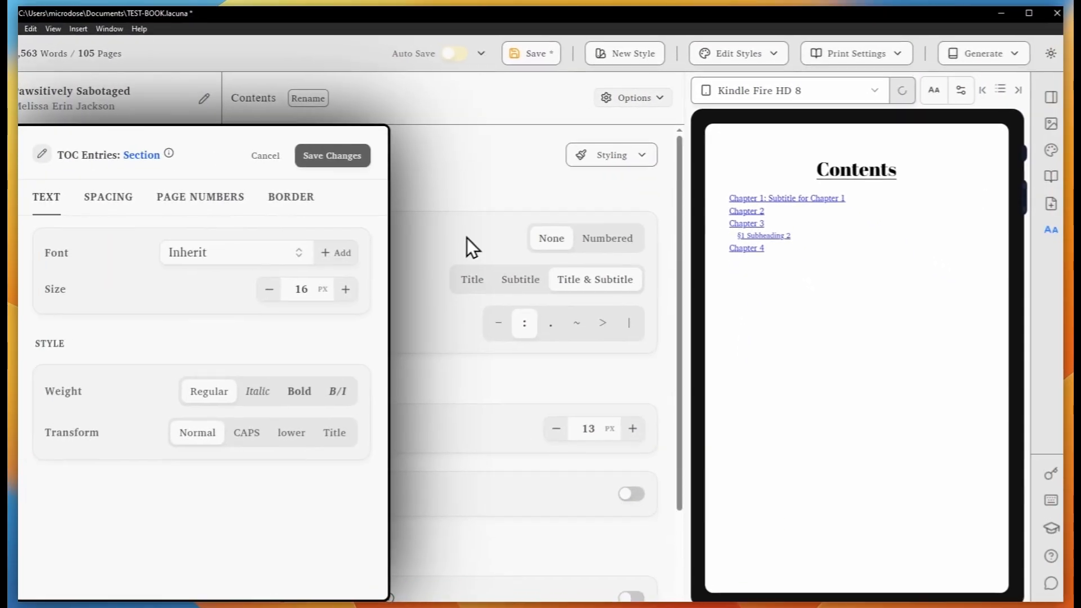
pyautogui.click(346, 288)
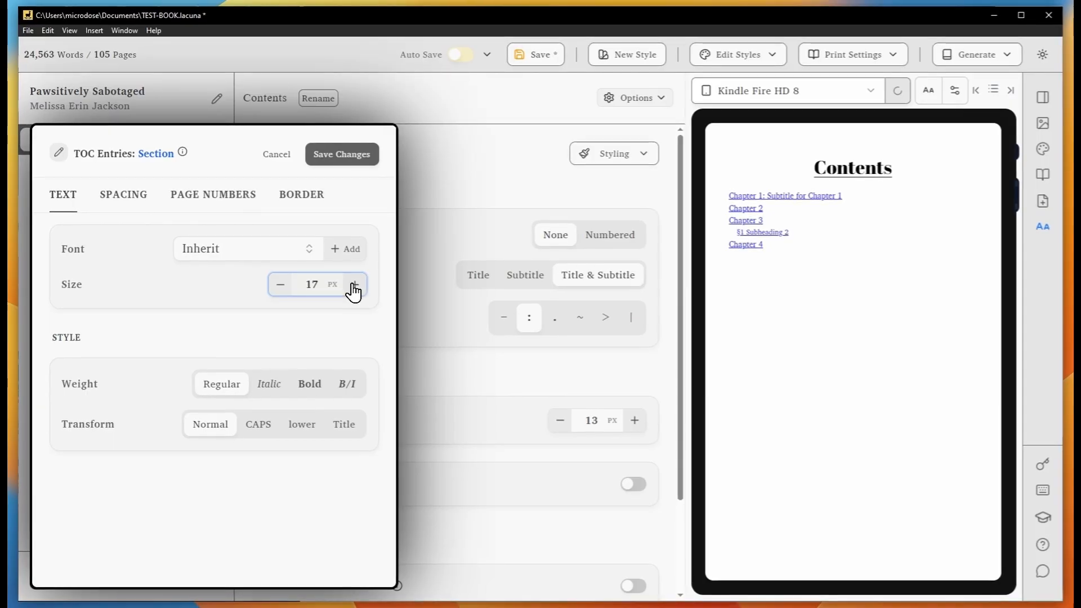
pyautogui.click(345, 289)
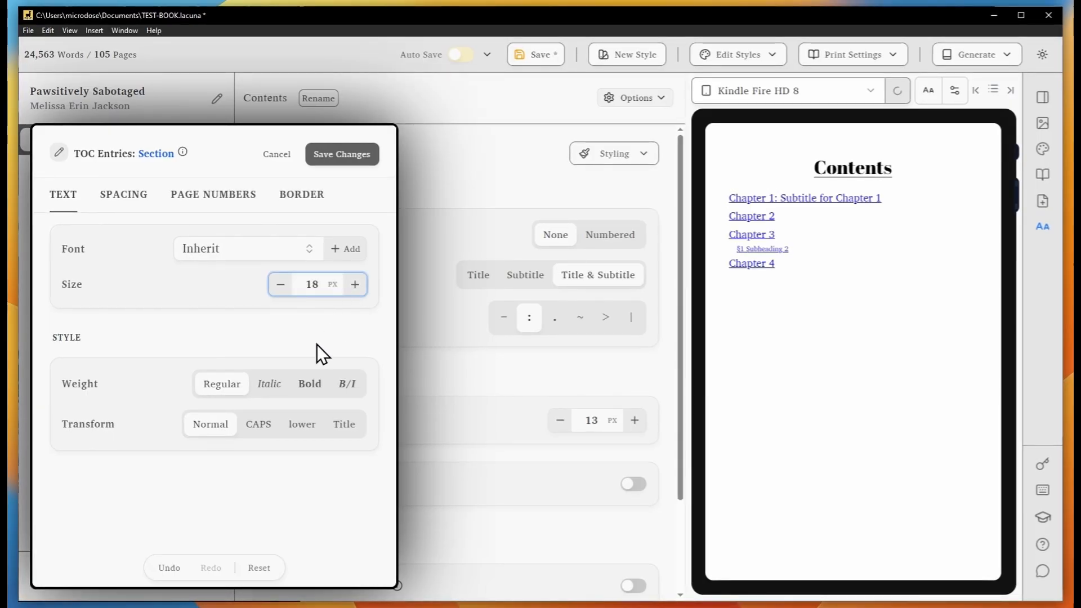
pyautogui.click(304, 384)
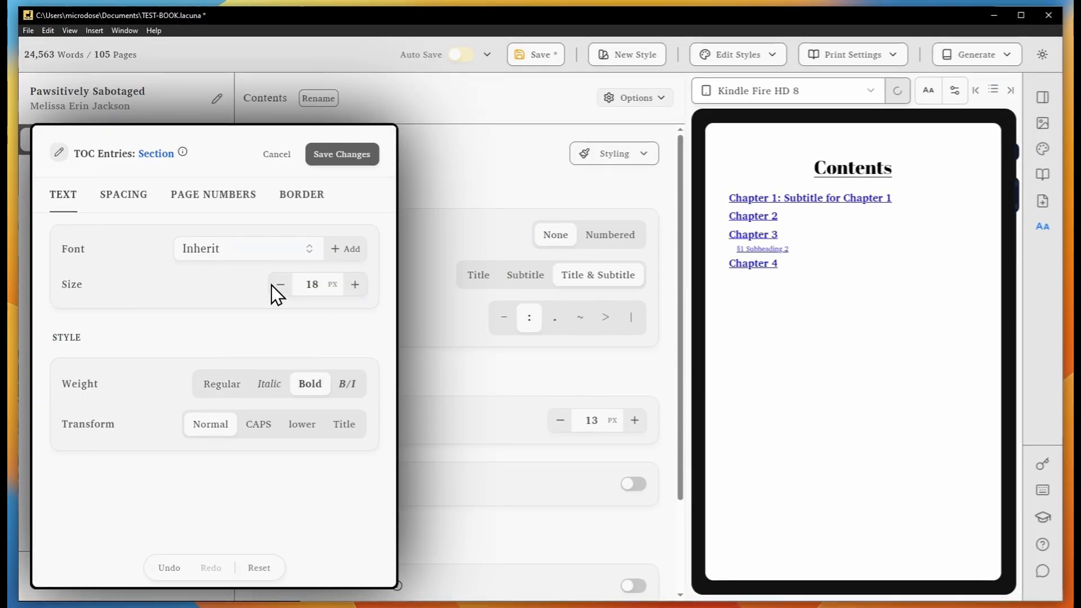
pyautogui.click(329, 156)
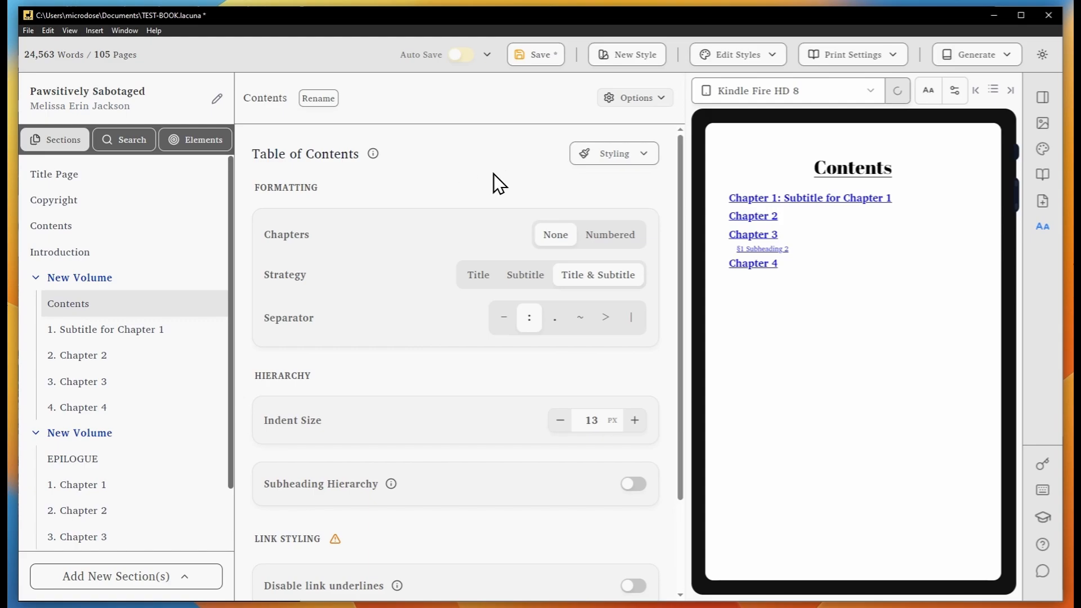
# Set the size of the subheading entries in the volume contents to 15 px and save the changes.
pyautogui.click(619, 154)
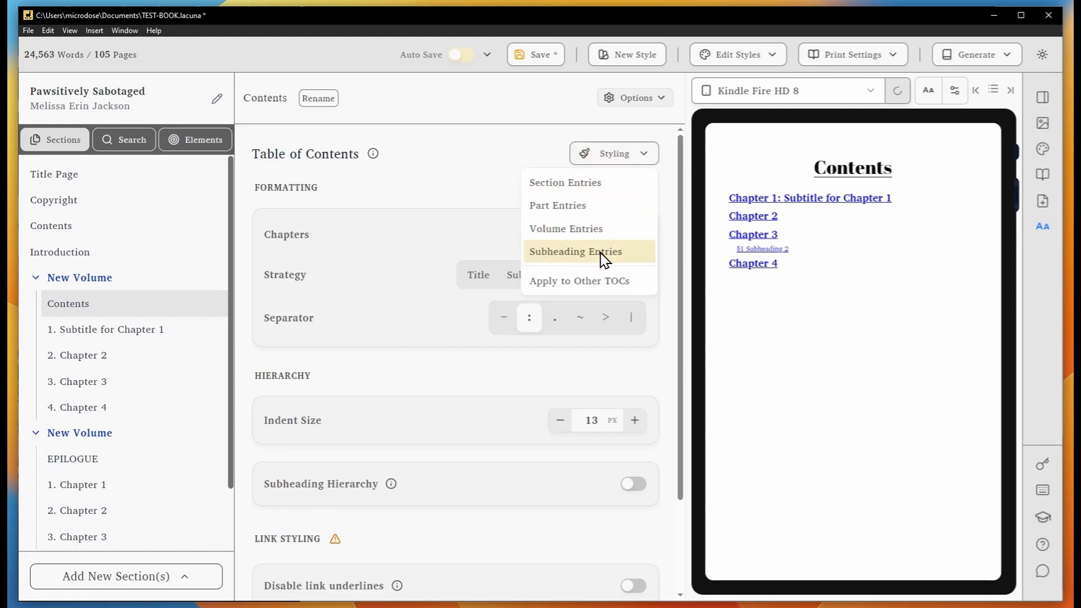
pyautogui.click(585, 251)
pyautogui.click(355, 285)
pyautogui.click(355, 284)
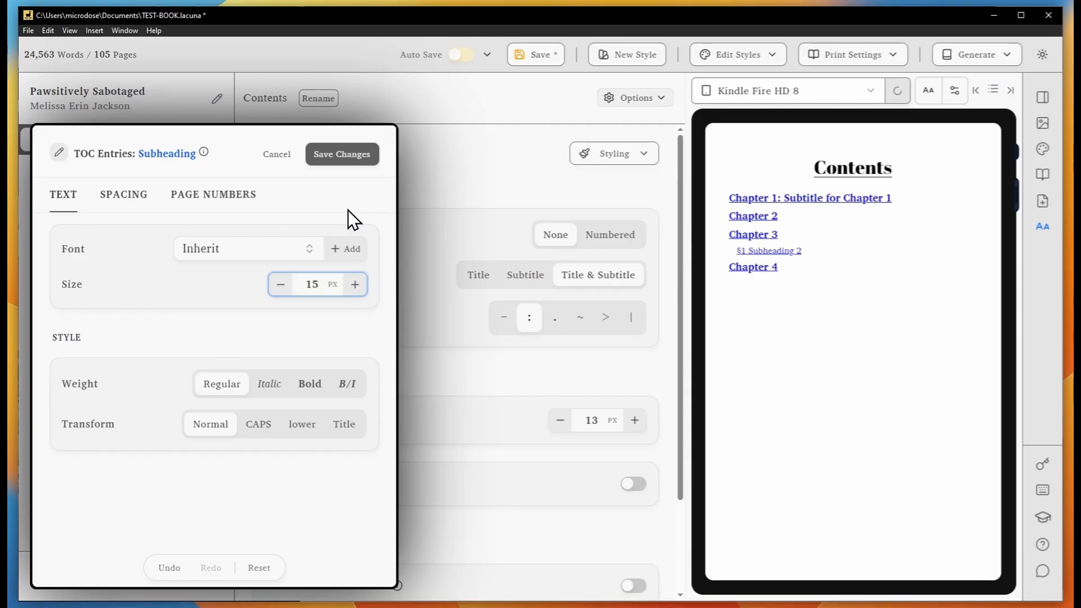
pyautogui.click(343, 158)
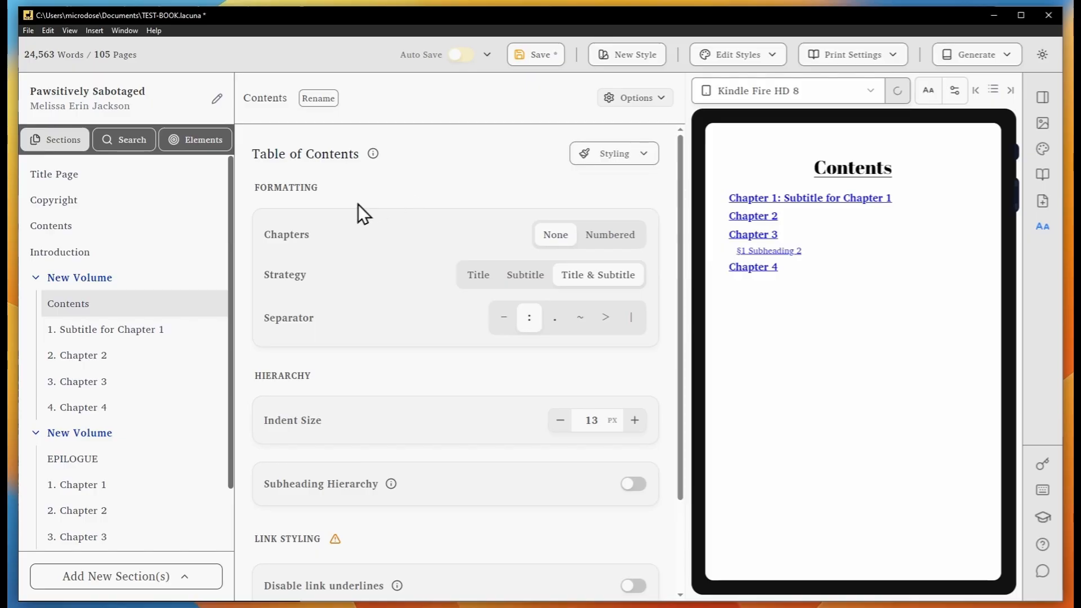
# Open the Subtitle for Chapter 1 section and try enlarging and shrinking the interface zoom.
pyautogui.click(97, 328)
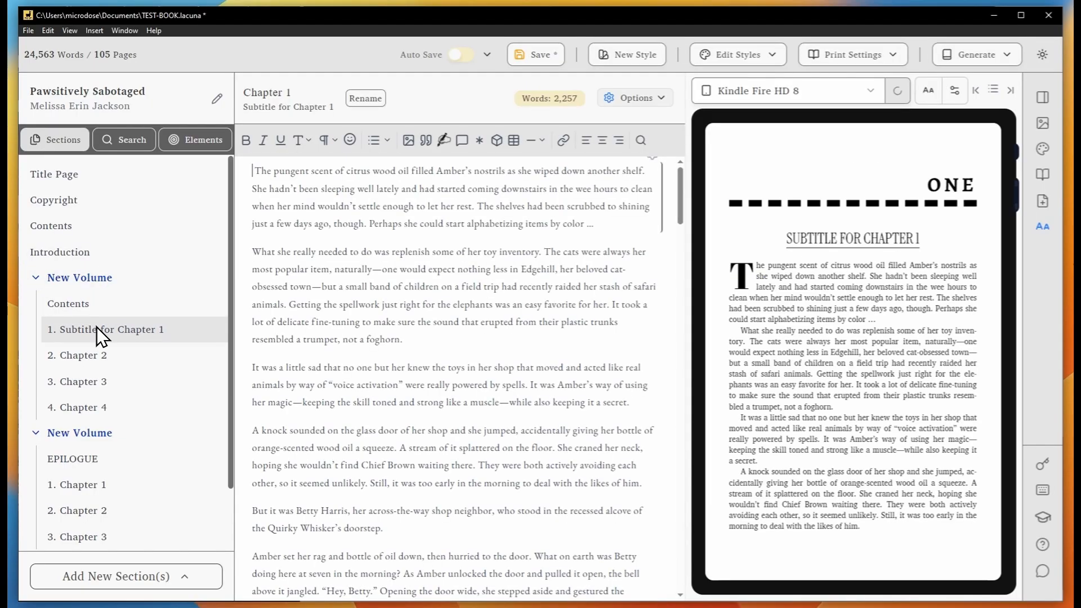
pyautogui.click(426, 363)
pyautogui.hotkey('ctrl', '=')
pyautogui.hotkey('ctrl', '=')
pyautogui.hotkey('ctrl', '=')
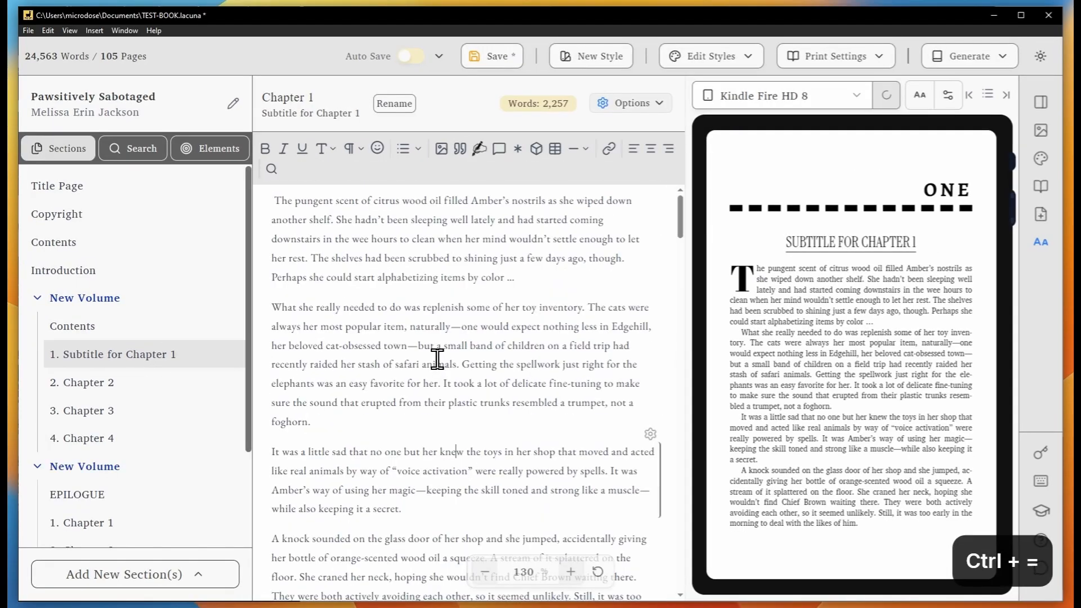
pyautogui.hotkey('ctrl', '-')
pyautogui.hotkey('ctrl', '-')
pyautogui.hotkey('ctrl', '-')
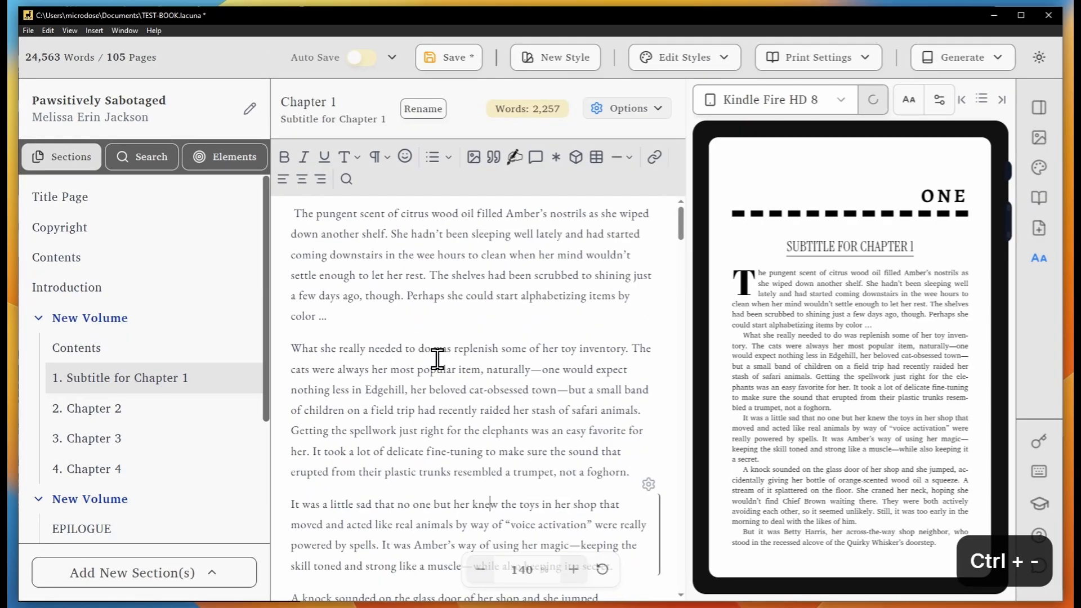
pyautogui.hotkey('ctrl', '=')
pyautogui.hotkey('ctrl', '=')
pyautogui.hotkey('ctrl', '=')
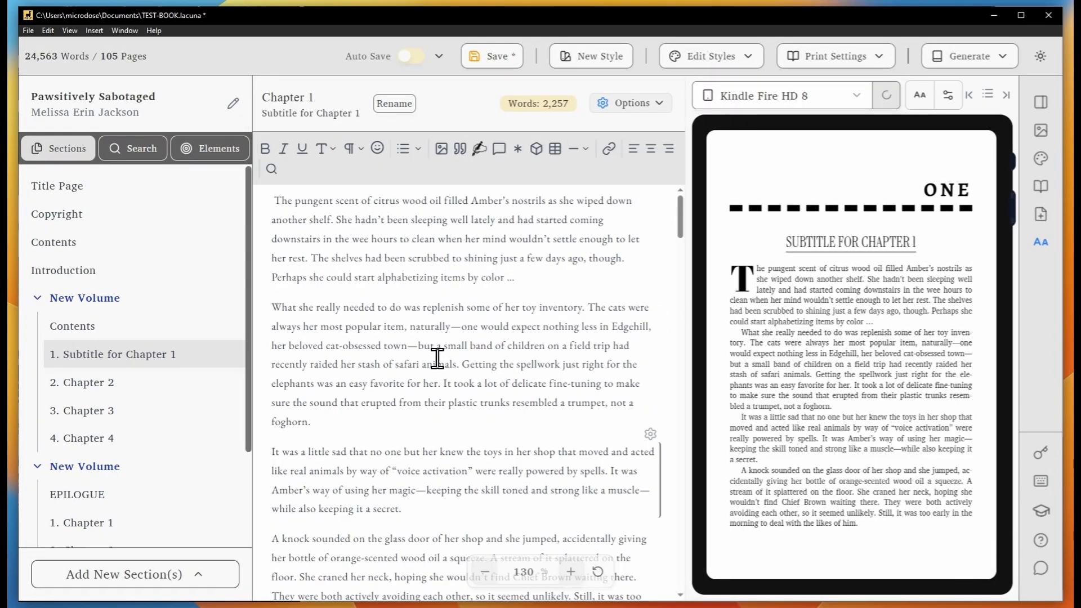
# Reset the interface zoom level to its default.
pyautogui.hotkey('ctrl', '=')
pyautogui.hotkey('ctrl', '-')
pyautogui.hotkey('ctrl', '-')
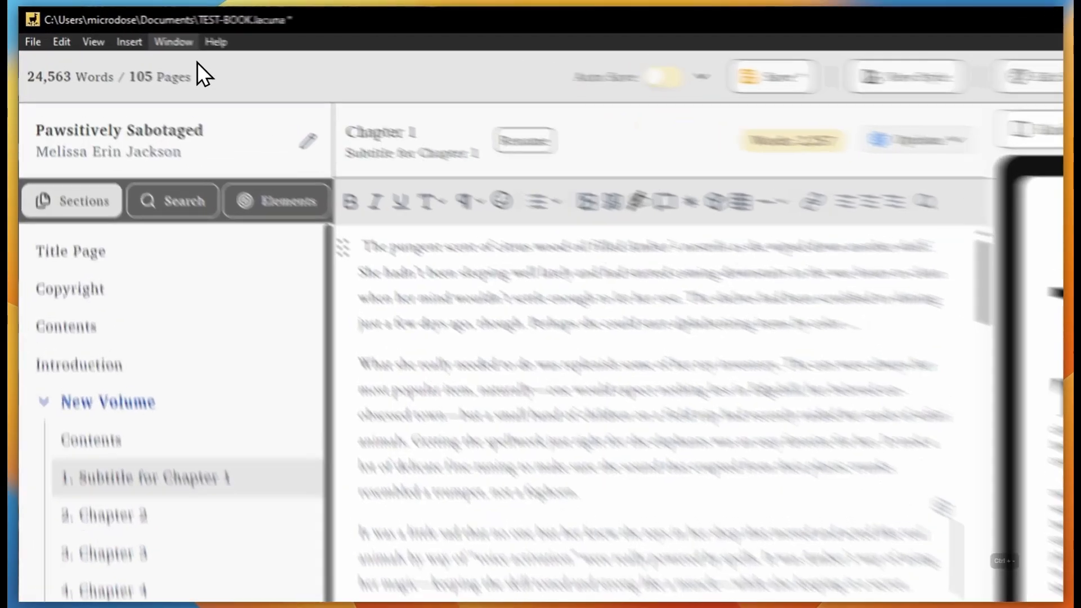
pyautogui.click(173, 41)
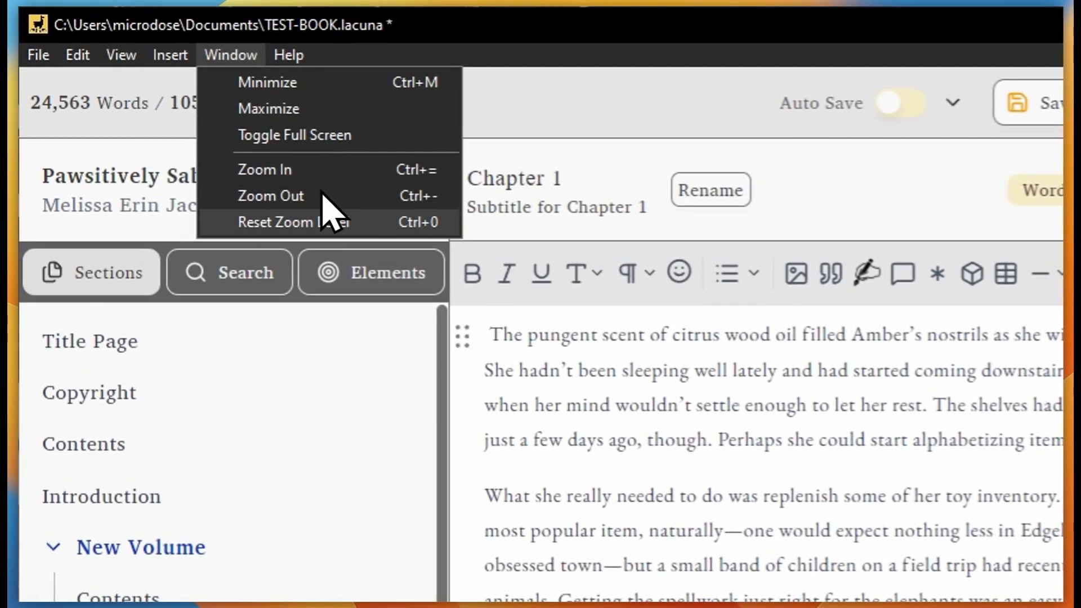
pyautogui.click(344, 222)
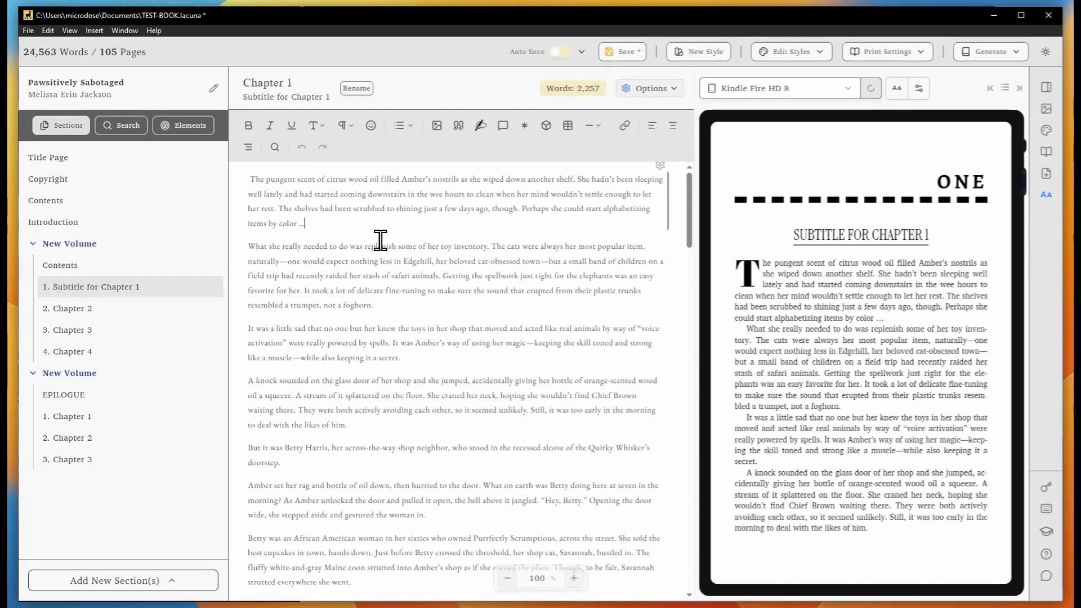
# Use the section finder to open Chapter 1 of the second New Volume with "ch1" and the EPILOGUE with "ep".
pyautogui.hotkey('ctrl', 'p')
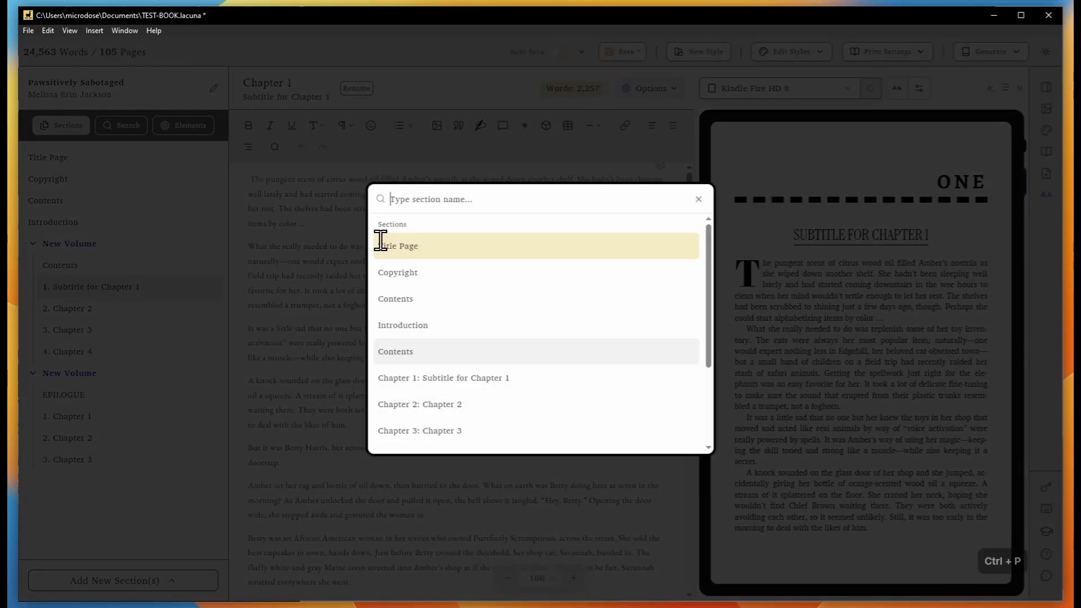
pyautogui.write('ch1')
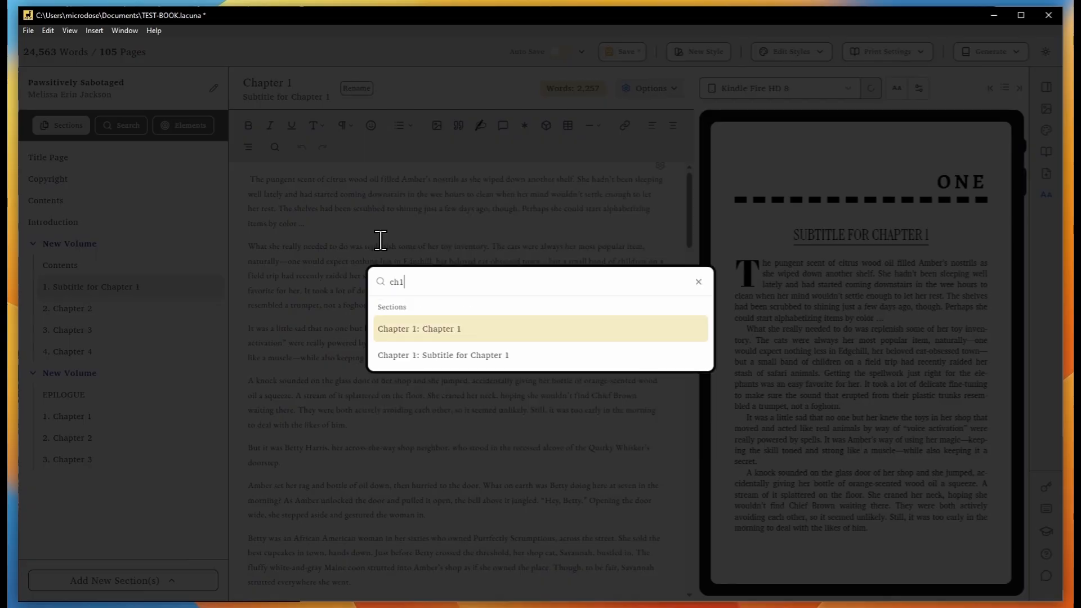
pyautogui.press('Return')
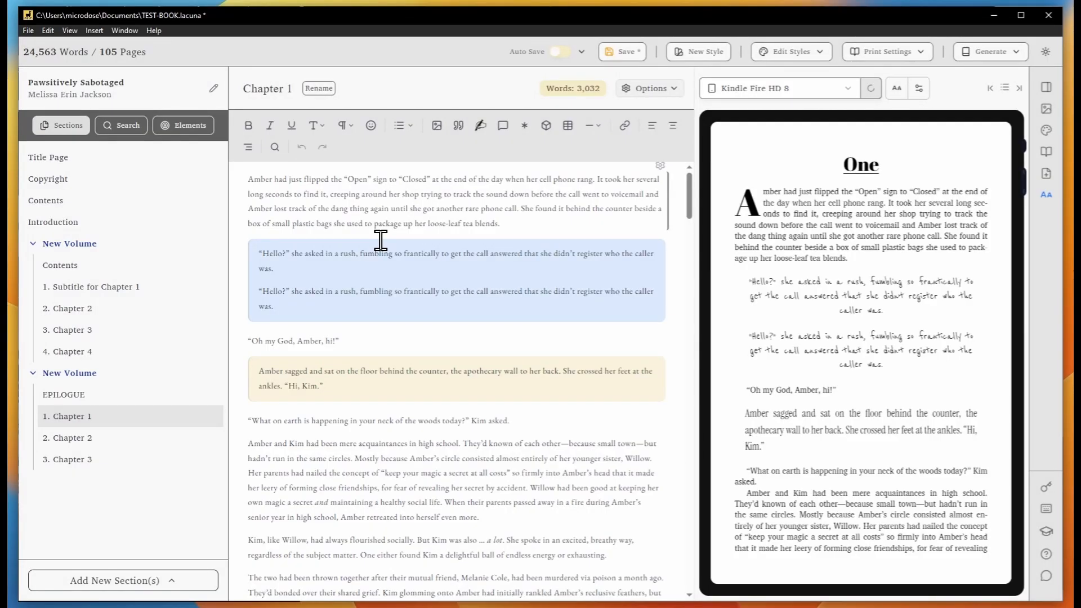
pyautogui.hotkey('ctrl', 'p')
pyautogui.write('ep')
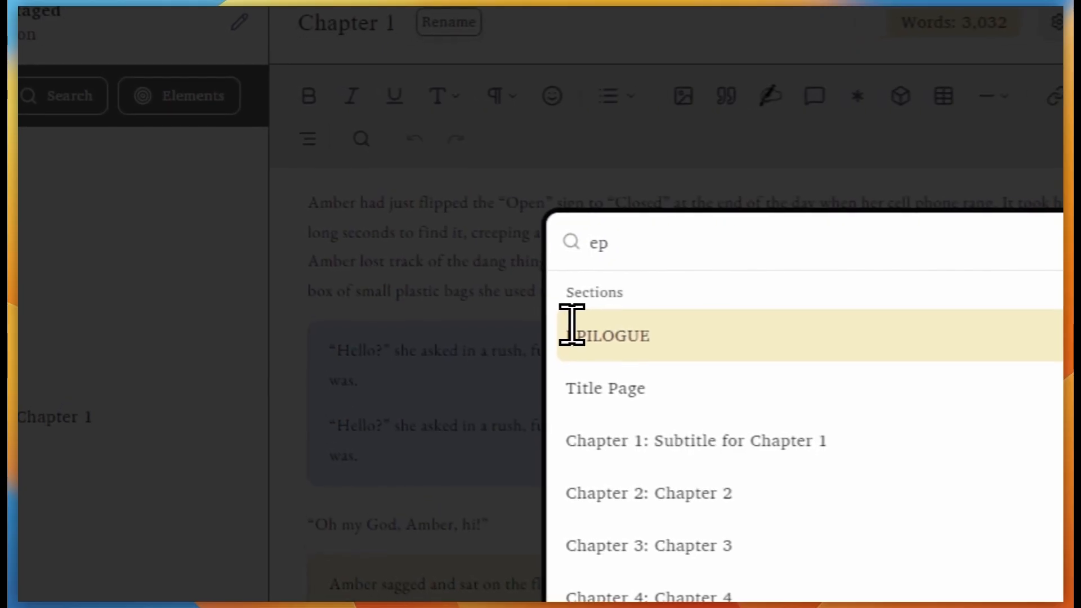
pyautogui.press('Return')
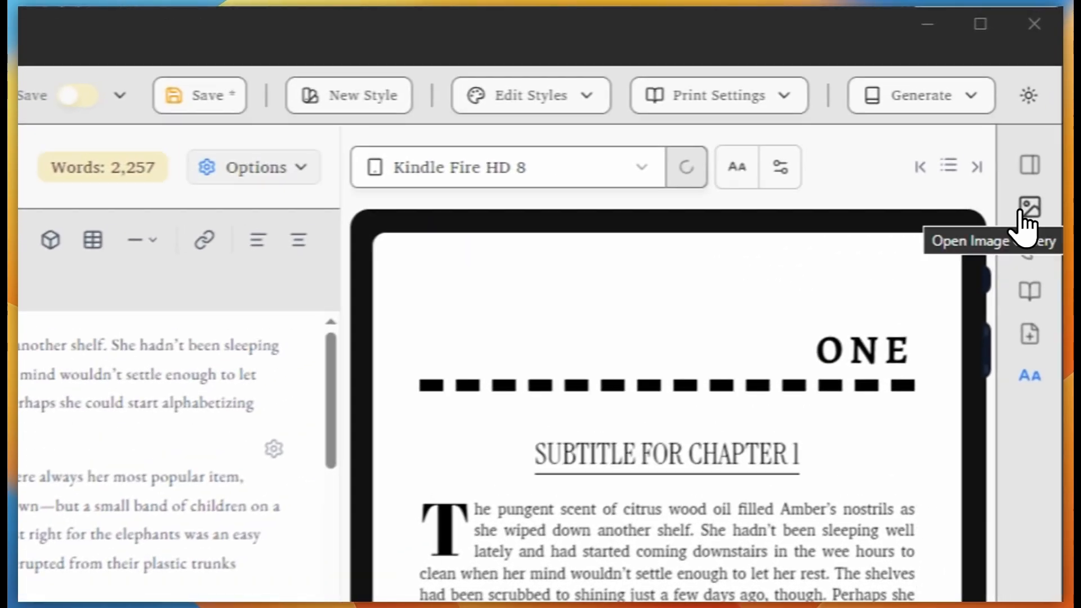
# Open the image gallery and try out the different thumbnail sizes.
pyautogui.click(1030, 176)
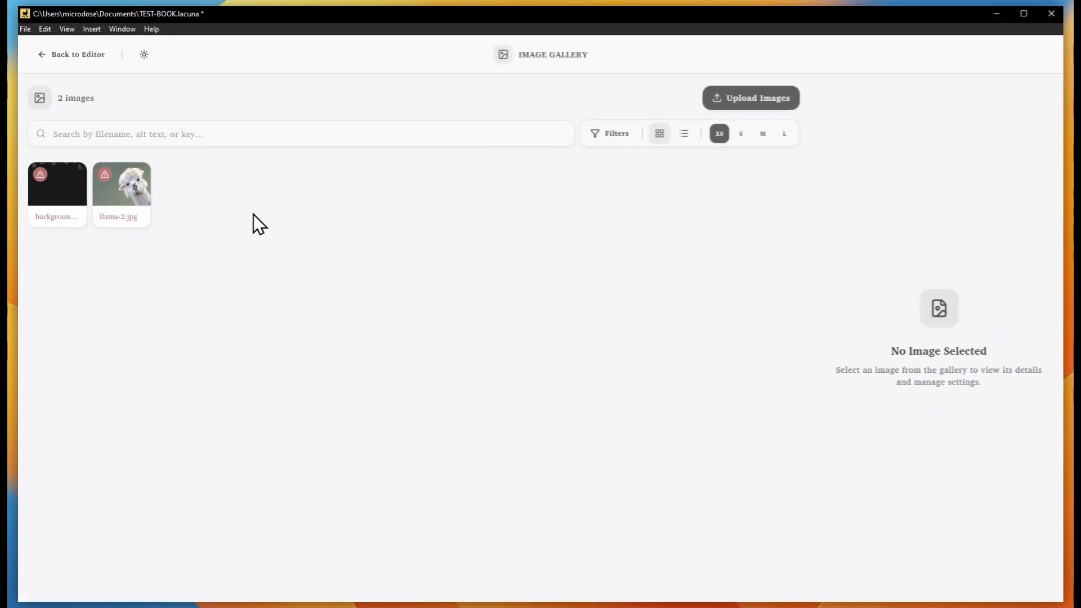
pyautogui.click(740, 134)
pyautogui.click(757, 134)
pyautogui.click(782, 134)
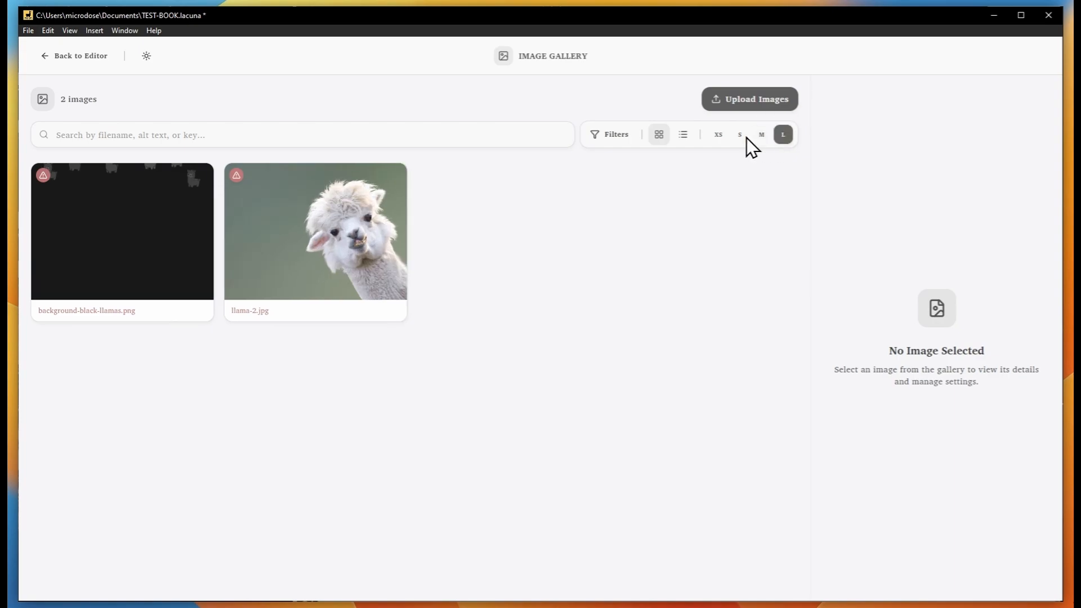
pyautogui.click(676, 134)
pyautogui.click(760, 135)
# Inspect llama-2.jpg and its deletion confirmation without deleting the image, and return to the editor.
pyautogui.click(354, 200)
pyautogui.click(394, 176)
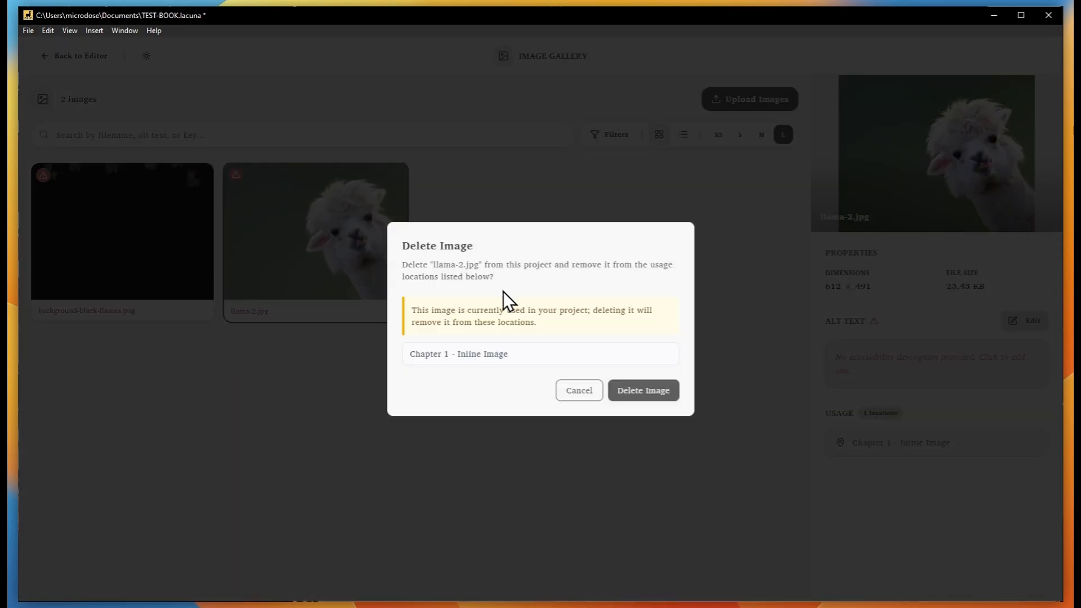
pyautogui.click(563, 388)
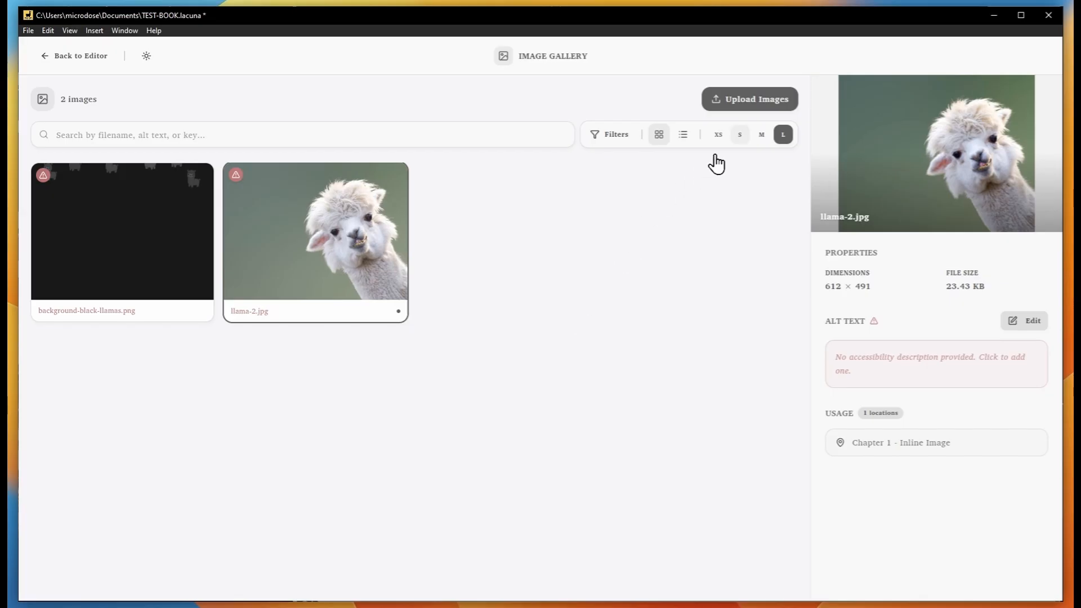
pyautogui.click(739, 135)
pyautogui.click(81, 56)
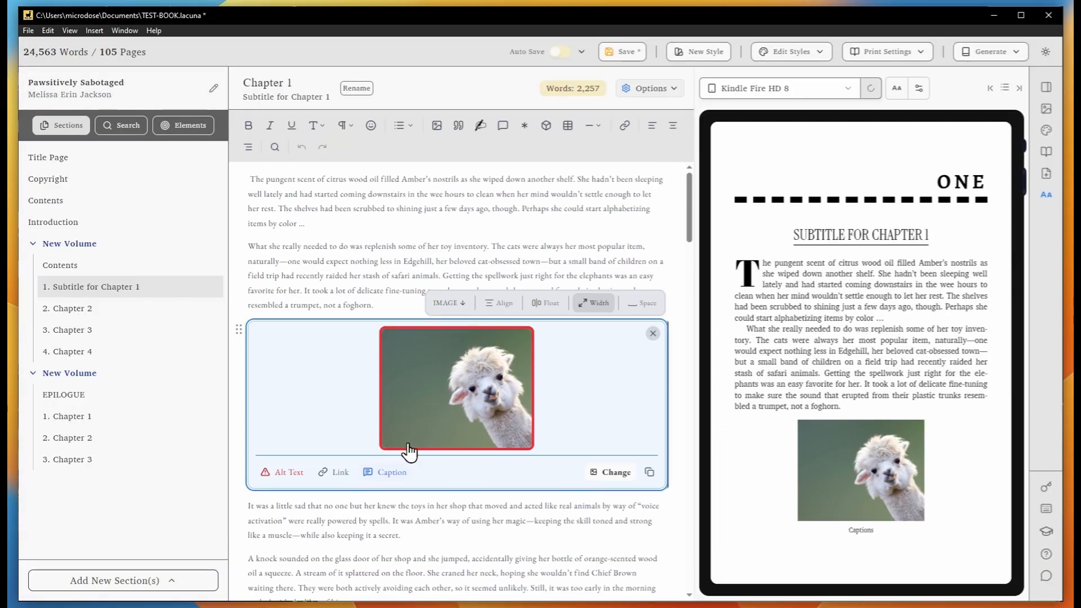
# Change the caption of the llama image in Chapter 1 to "Caption are here" in bold and save it.
pyautogui.click(393, 470)
pyautogui.click(461, 334)
pyautogui.press('BackSpace')
pyautogui.write('are jere')
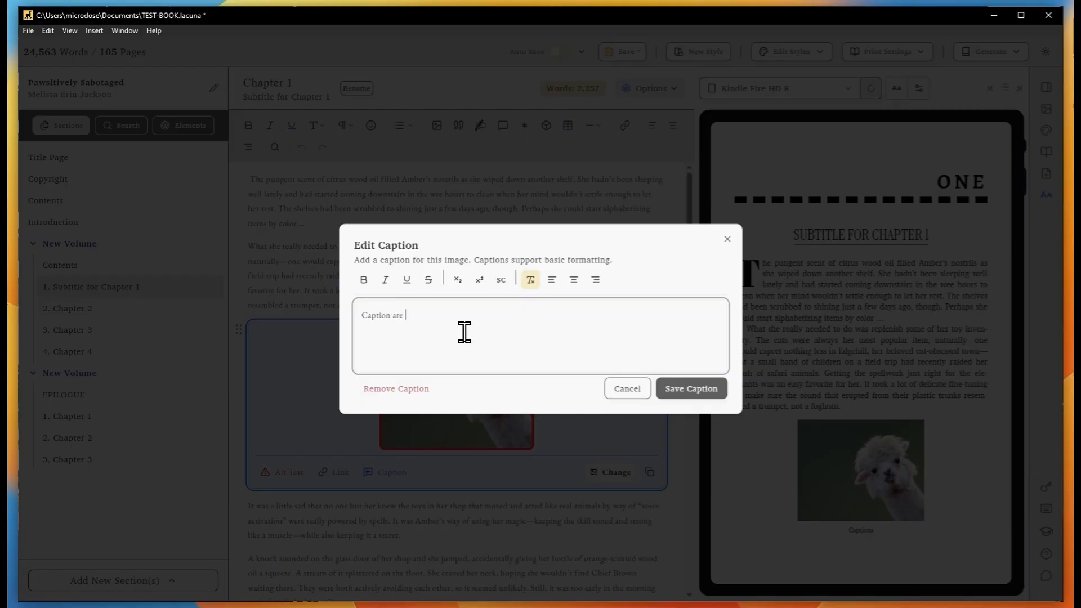
pyautogui.press('BackSpace')
pyautogui.press('BackSpace')
pyautogui.press('BackSpace')
pyautogui.press('BackSpace')
pyautogui.write('h')
pyautogui.moveTo(462, 330); pyautogui.dragTo(326, 316)
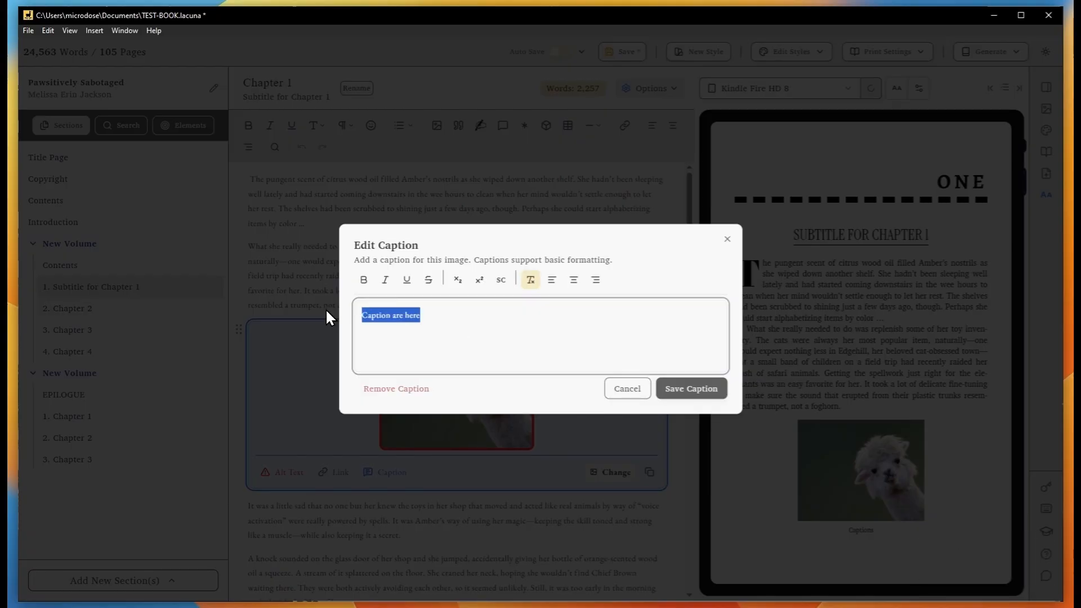
pyautogui.click(690, 388)
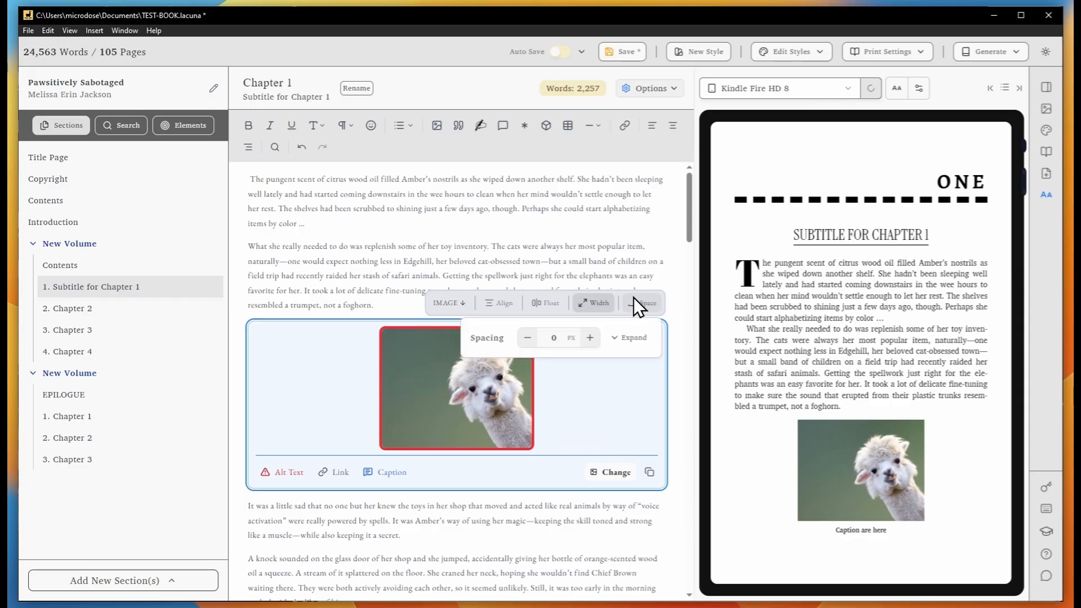
# Look over the llama image's spacing and float options, and align the image to the right.
pyautogui.moveTo(548, 304)
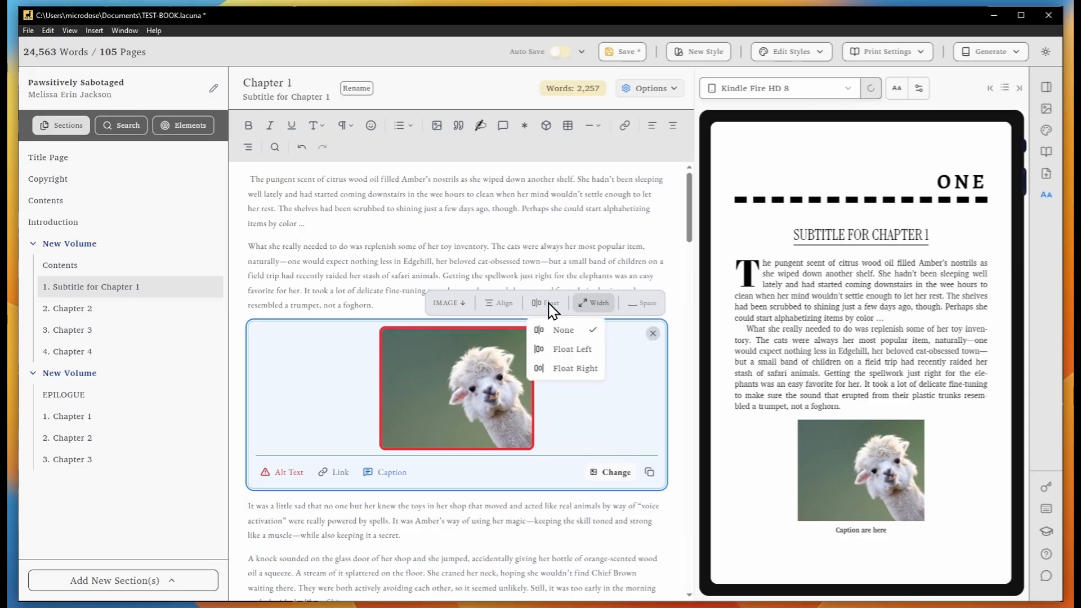
pyautogui.moveTo(498, 303)
pyautogui.click(516, 365)
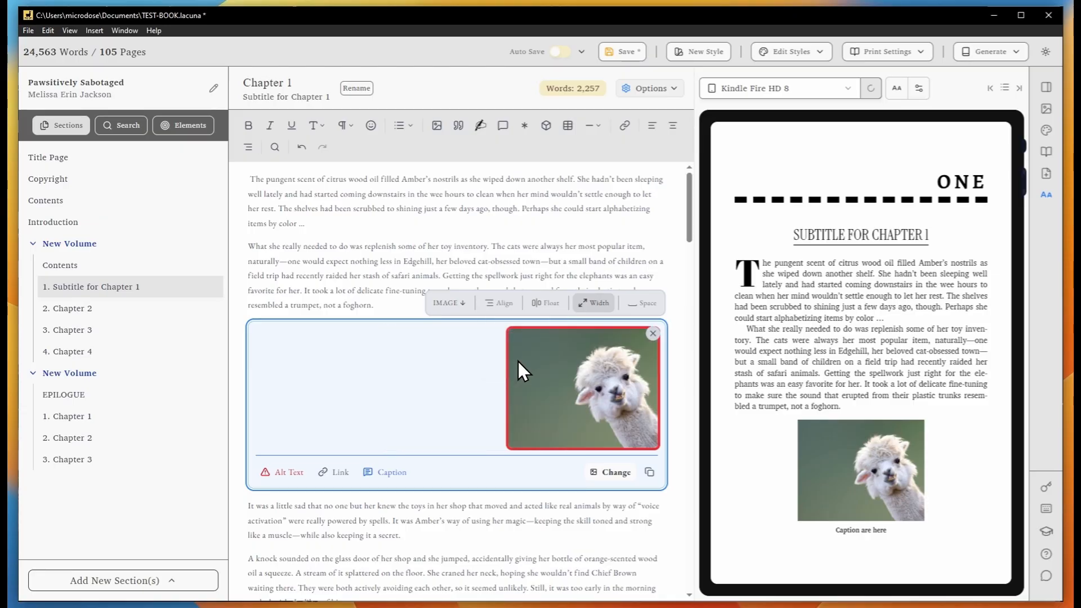